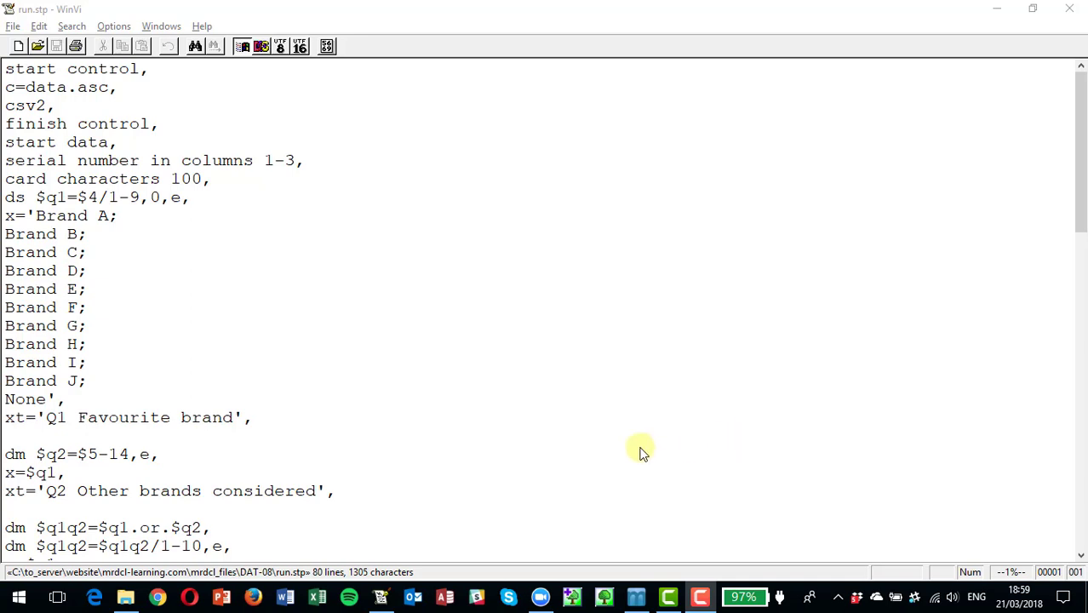
Close the run.stp script in the editor and run it through MRDCL, maximizing the run window.
{"action": "scroll", "coordinate": [375, 354], "scroll_direction": "down", "scroll_amount": 9}
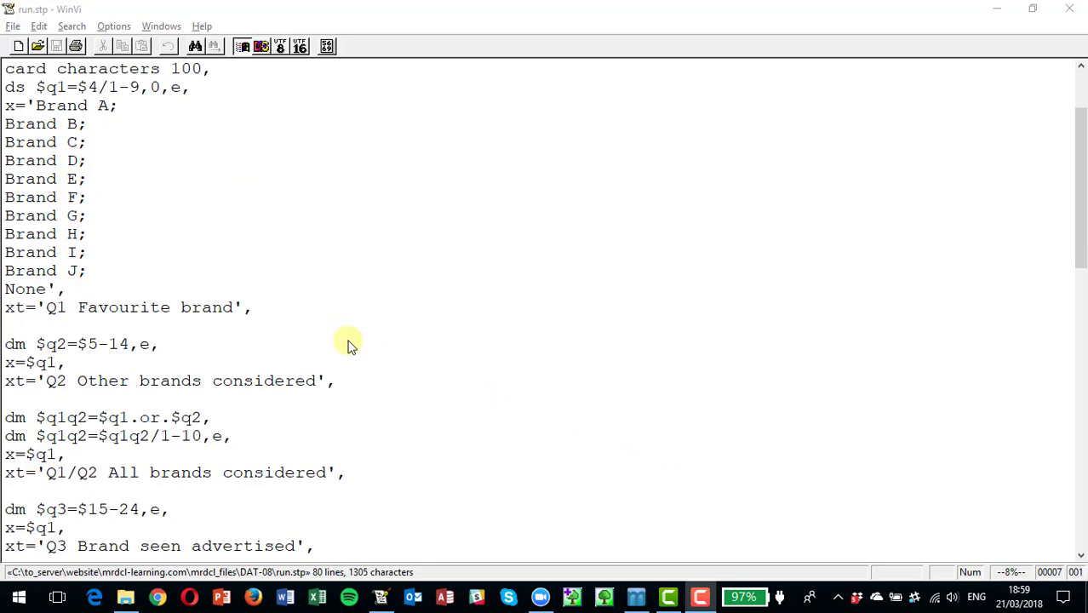
{"action": "scroll", "coordinate": [370, 362], "scroll_direction": "down", "scroll_amount": 2}
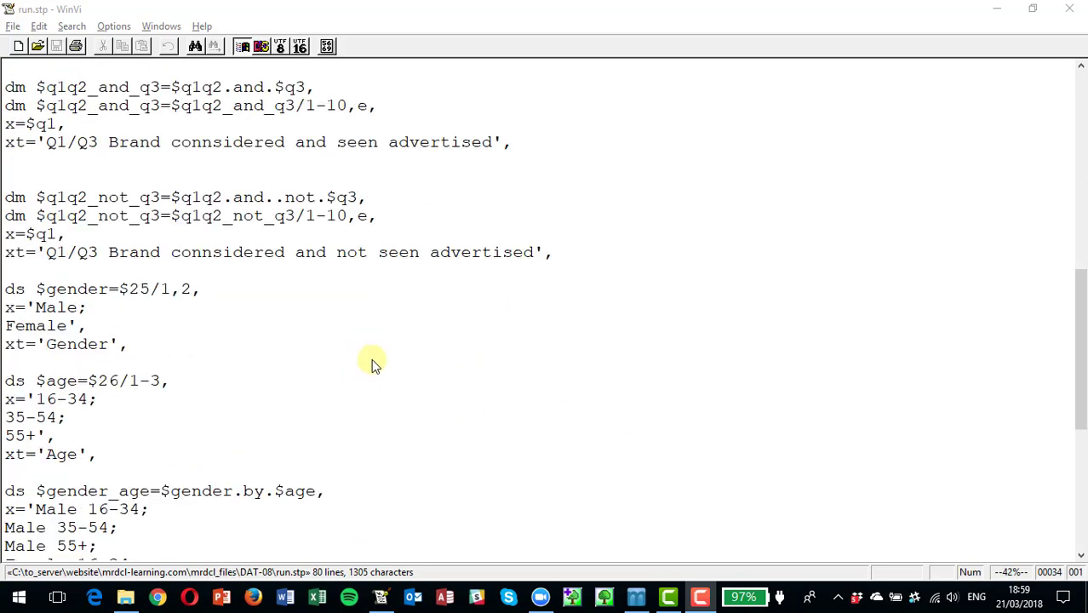
{"action": "scroll", "coordinate": [372, 362], "scroll_direction": "down", "scroll_amount": 4}
{"action": "scroll", "coordinate": [372, 362], "scroll_direction": "down", "scroll_amount": 3}
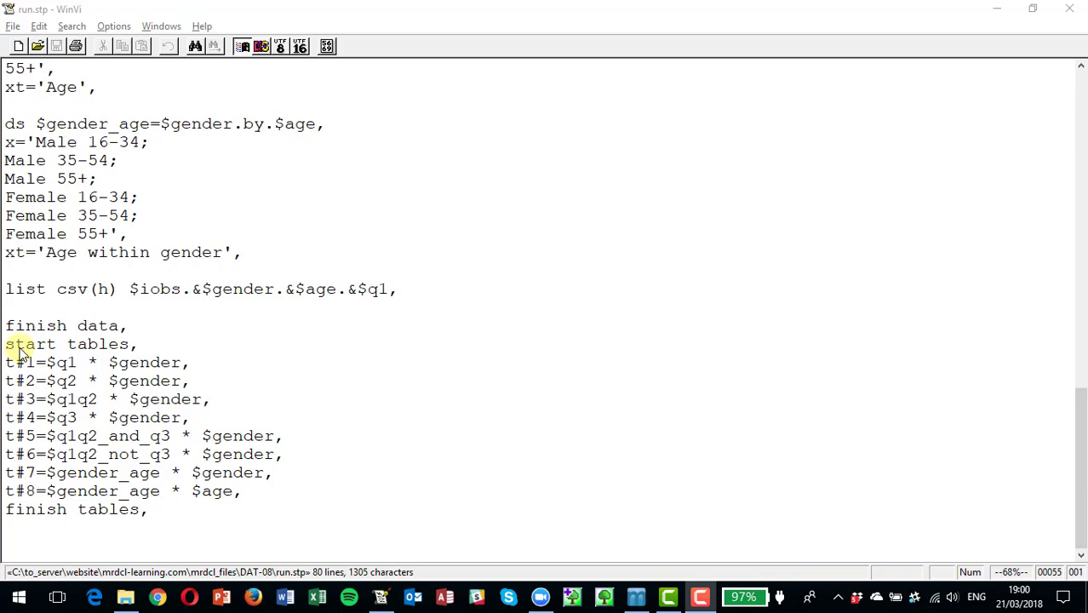
{"action": "left_click", "coordinate": [384, 439]}
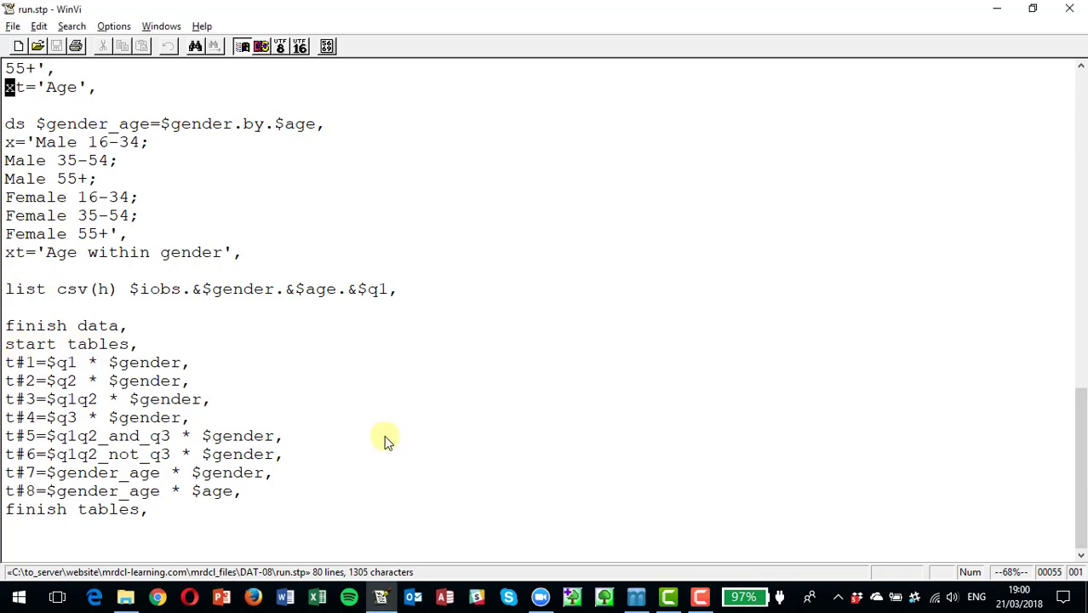
{"action": "type", "text": ":x"}
{"action": "key", "text": "Return"}
{"action": "key", "text": "alt+f"}
{"action": "key", "text": "1"}
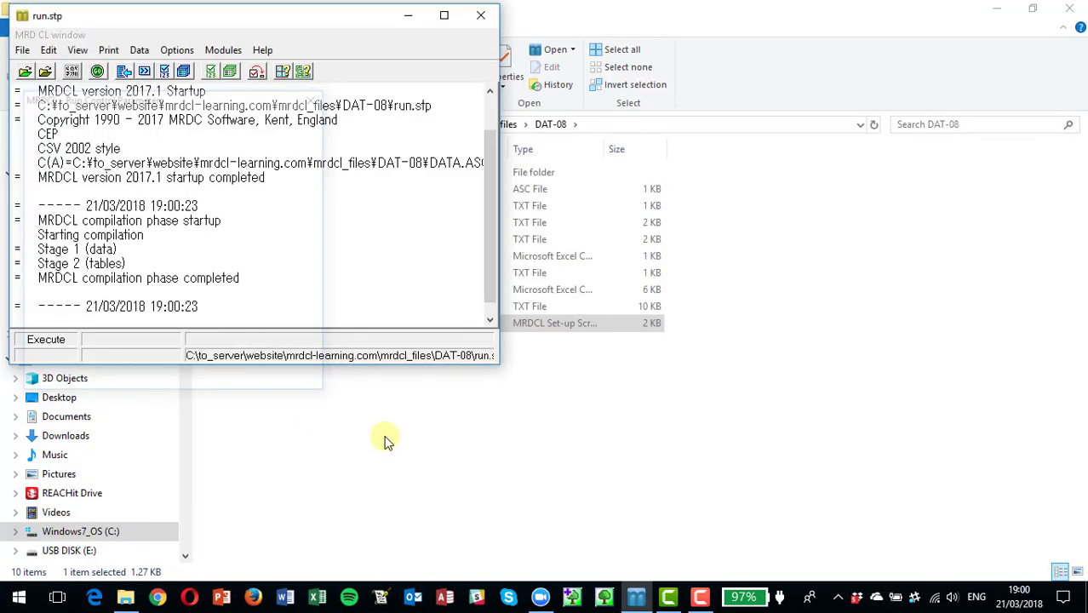
{"action": "left_click", "coordinate": [442, 15]}
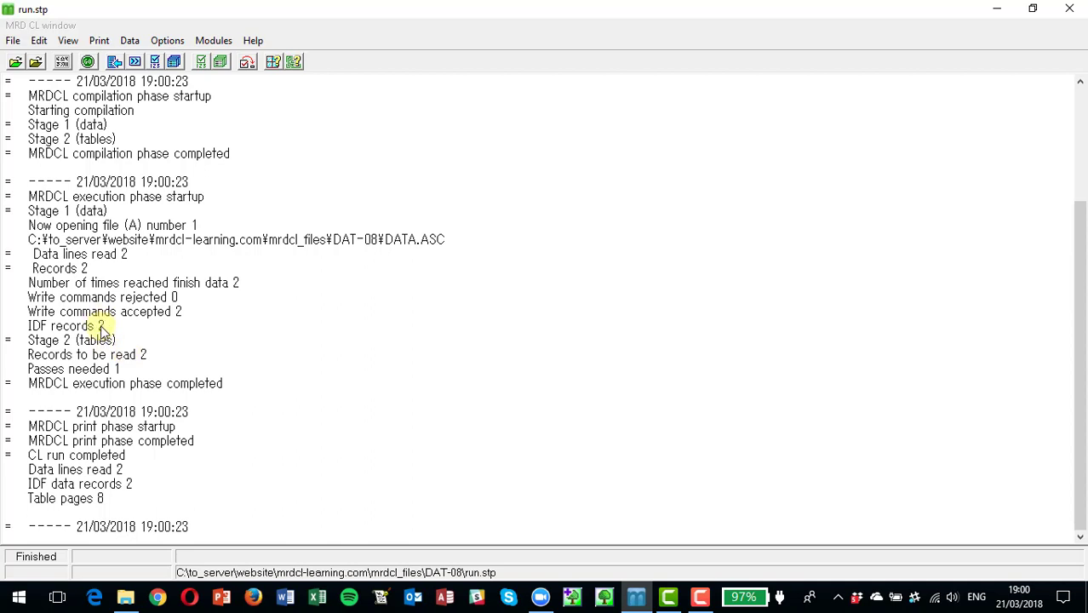
Reopen the run.stp script in the editor and search for "tables" to reach the start tables line.
{"action": "double_click", "coordinate": [101, 326]}
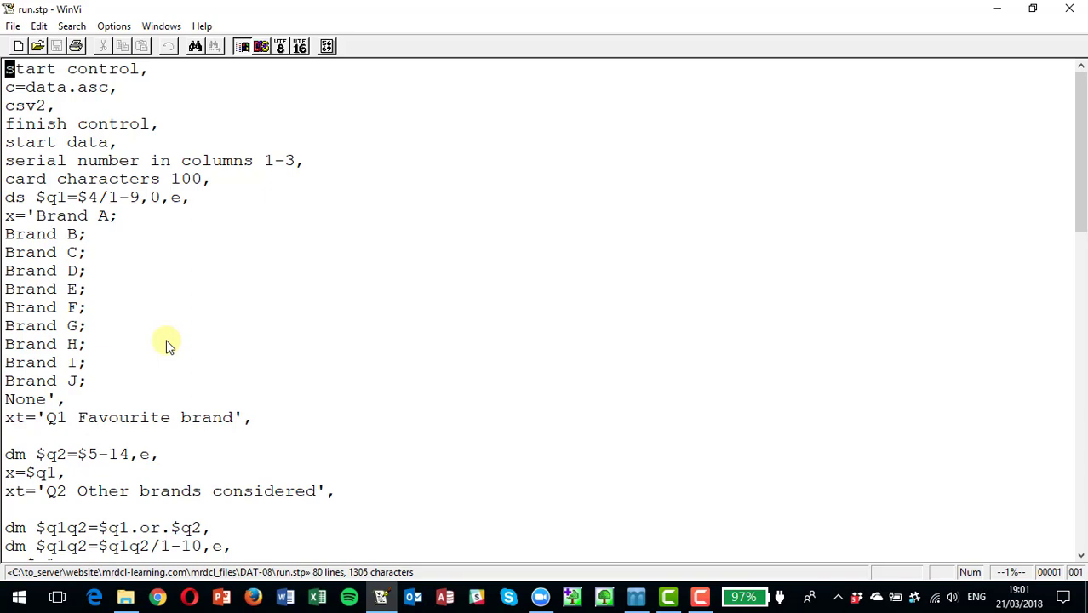
{"action": "key", "text": "slash"}
{"action": "type", "text": "tables"}
{"action": "key", "text": "Return"}
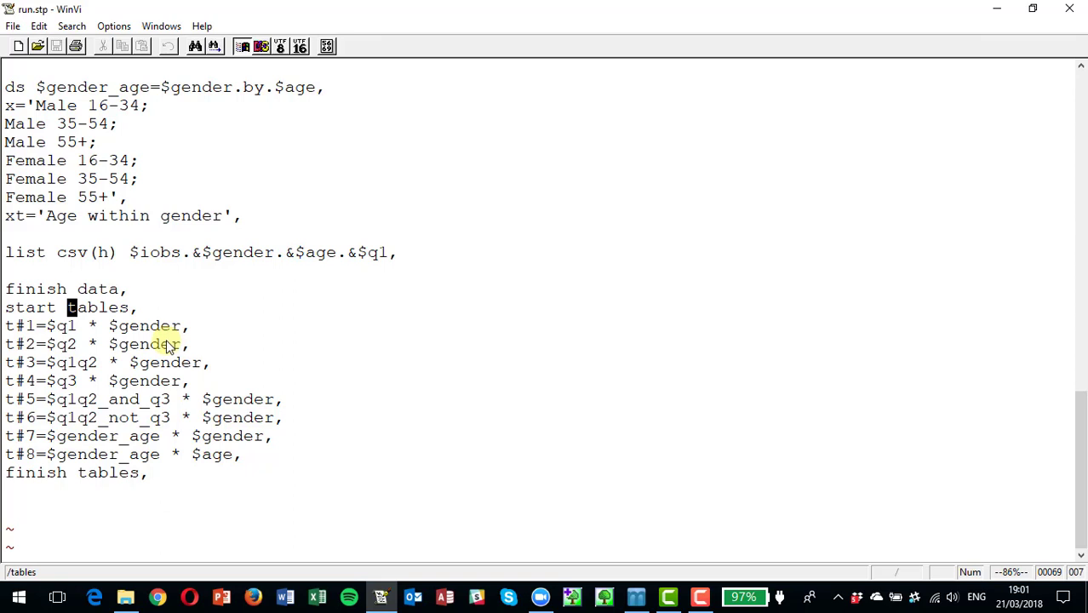
Below the start tables line, add ds $age_2=$age/1..2,3, and begin its text line with x='.
{"action": "type", "text": "ods $"}
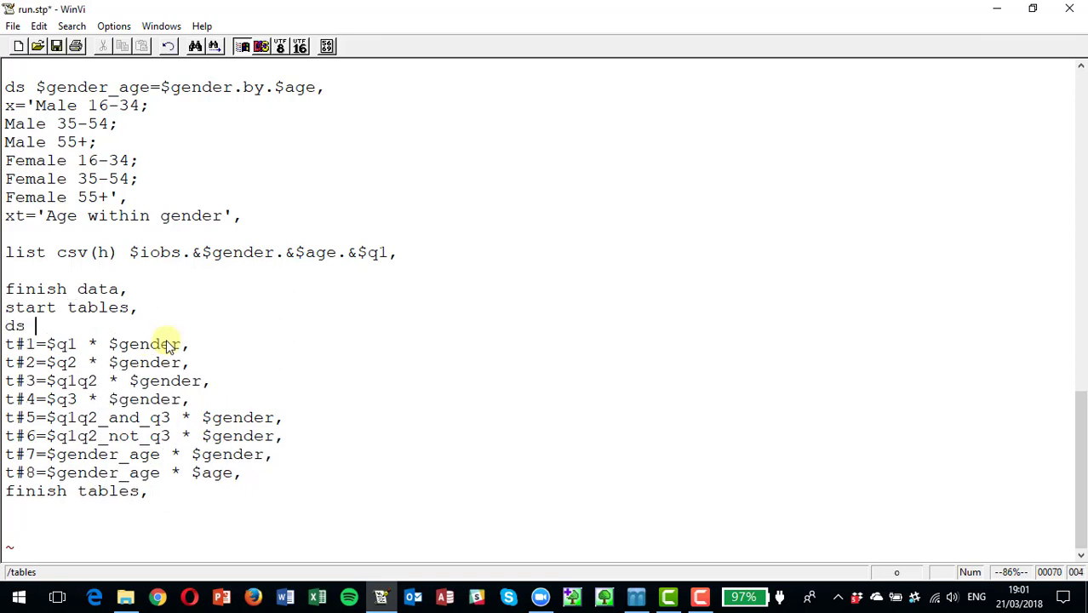
{"action": "type", "text": "age_2=$a"}
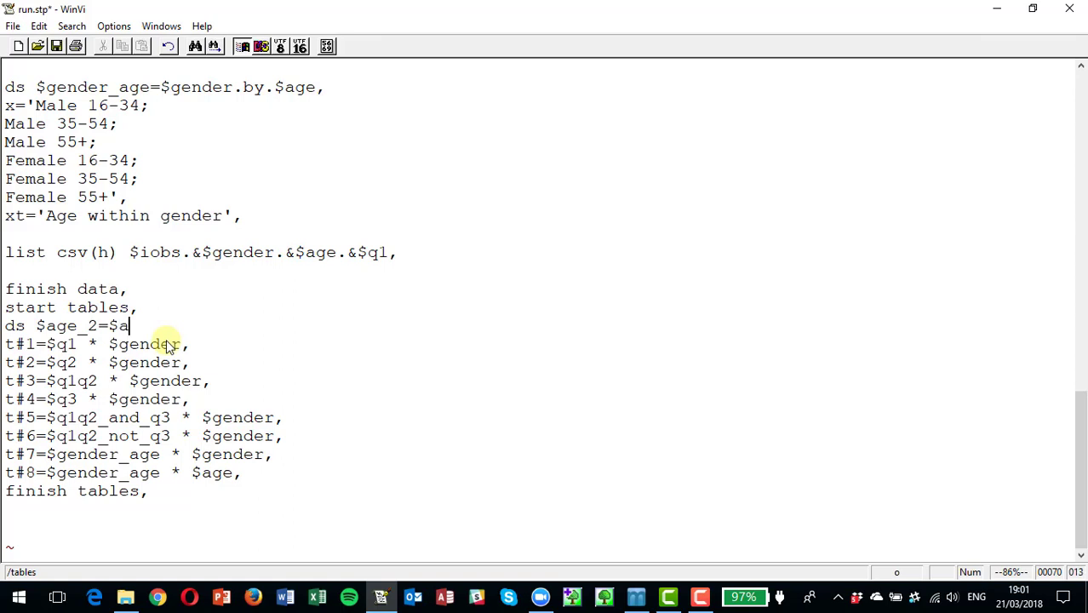
{"action": "type", "text": "ge/1..2,3,"}
{"action": "key", "text": "Return"}
{"action": "type", "text": "x='"}
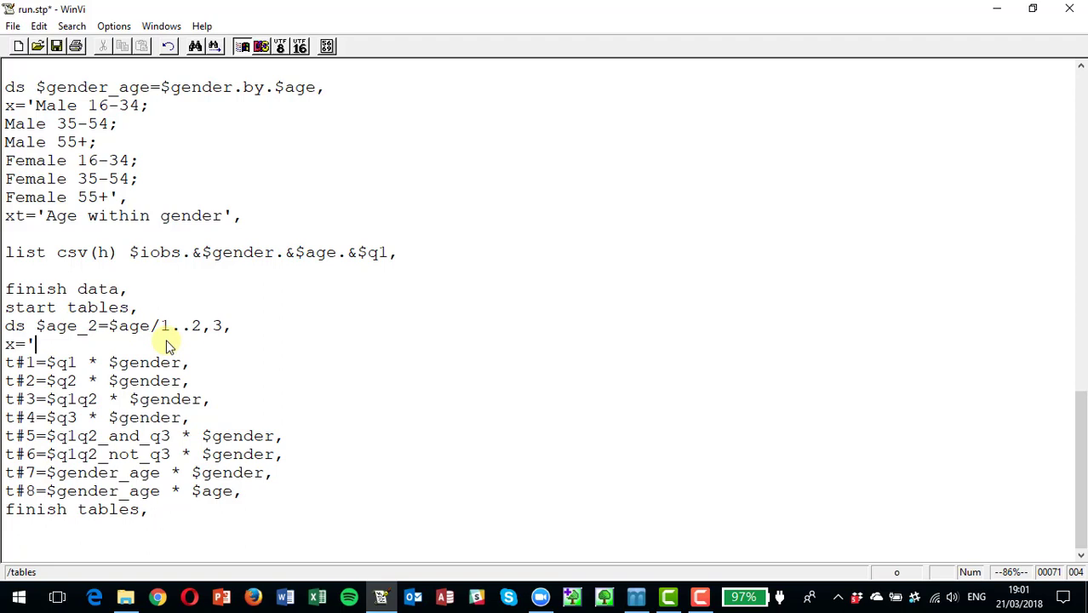
Delete the $age_2 definition and its text line from the tables section.
{"action": "key", "text": "Escape"}
{"action": "key", "text": "k"}
{"action": "key", "text": "d"}
{"action": "key", "text": "d"}
{"action": "key", "text": "d"}
{"action": "key", "text": "d"}
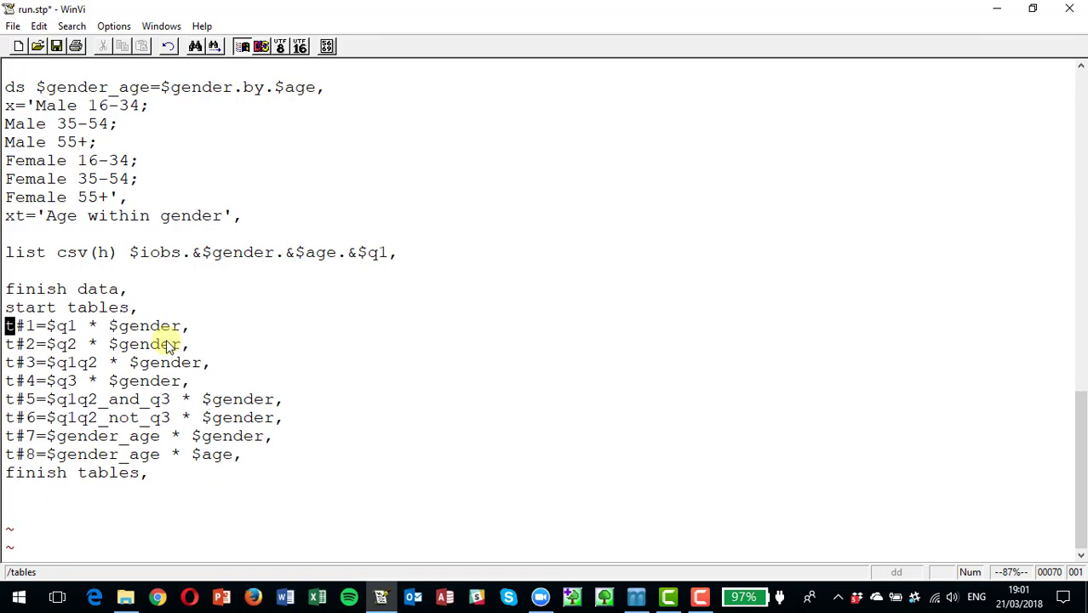
Add the conditional line if $iobs/2,m$gender/2, directly below the start tables line.
{"action": "key", "text": "k"}
{"action": "key", "text": "k"}
{"action": "key", "text": "j"}
{"action": "type", "text": "oif "}
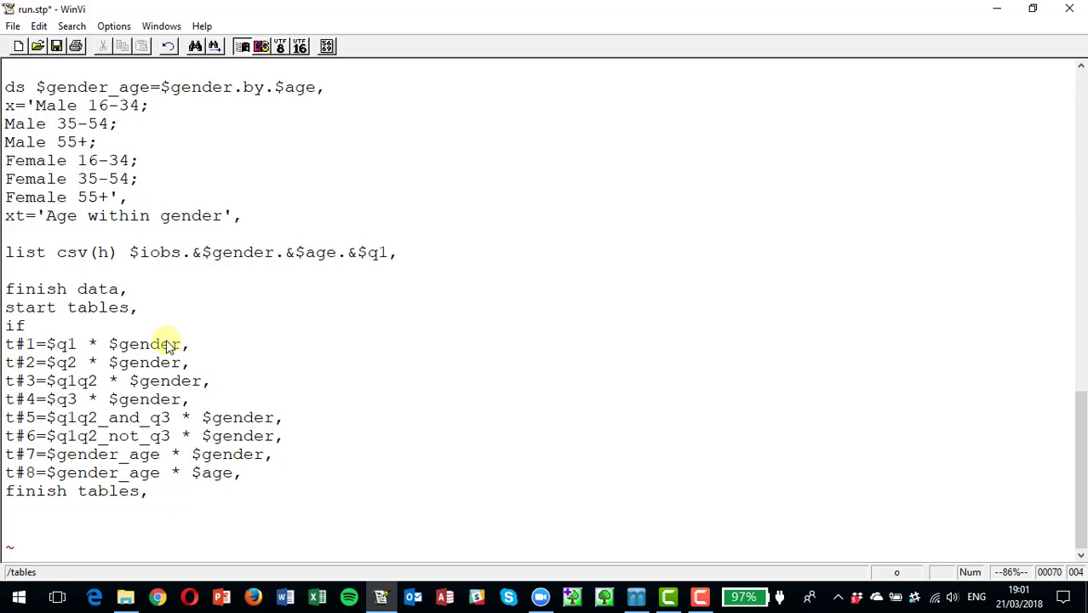
{"action": "type", "text": "$iobs/2,m"}
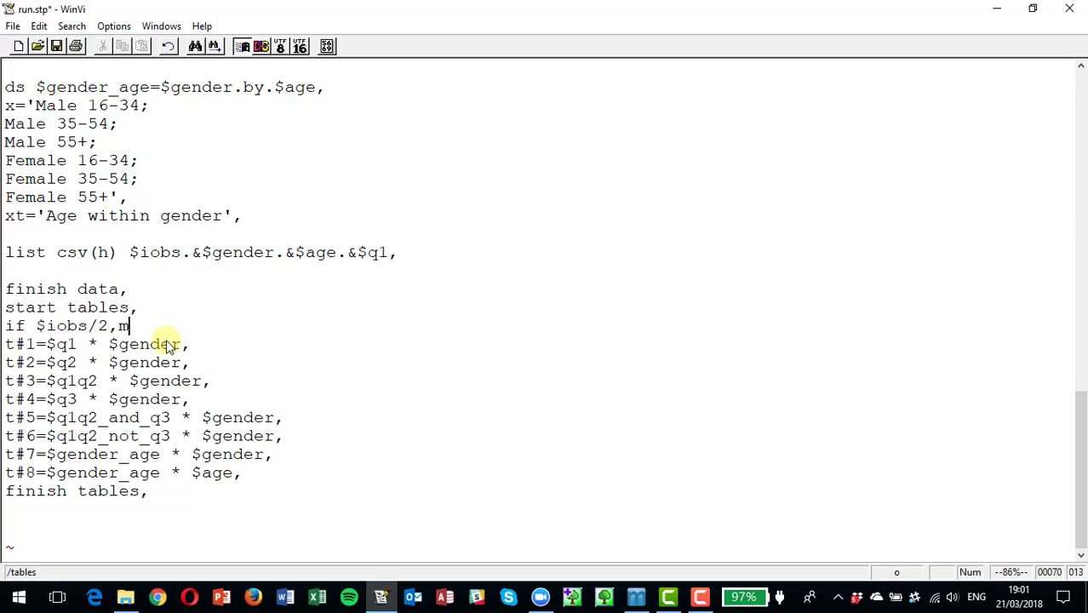
{"action": "type", "text": "$gender"}
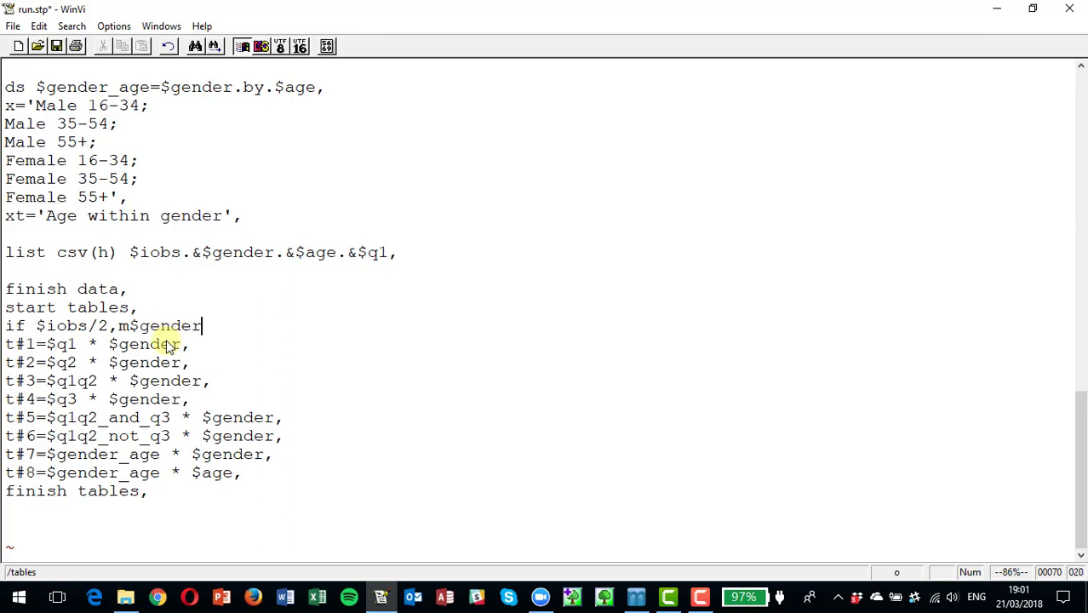
{"action": "type", "text": "/2,"}
Delete the conditional $iobs line from the tables section.
{"action": "key", "text": "Escape"}
{"action": "key", "text": "k"}
{"action": "key", "text": "k"}
{"action": "key", "text": "j"}
{"action": "key", "text": "j"}
{"action": "key", "text": "0"}
{"action": "key", "text": "d"}
{"action": "key", "text": "d"}
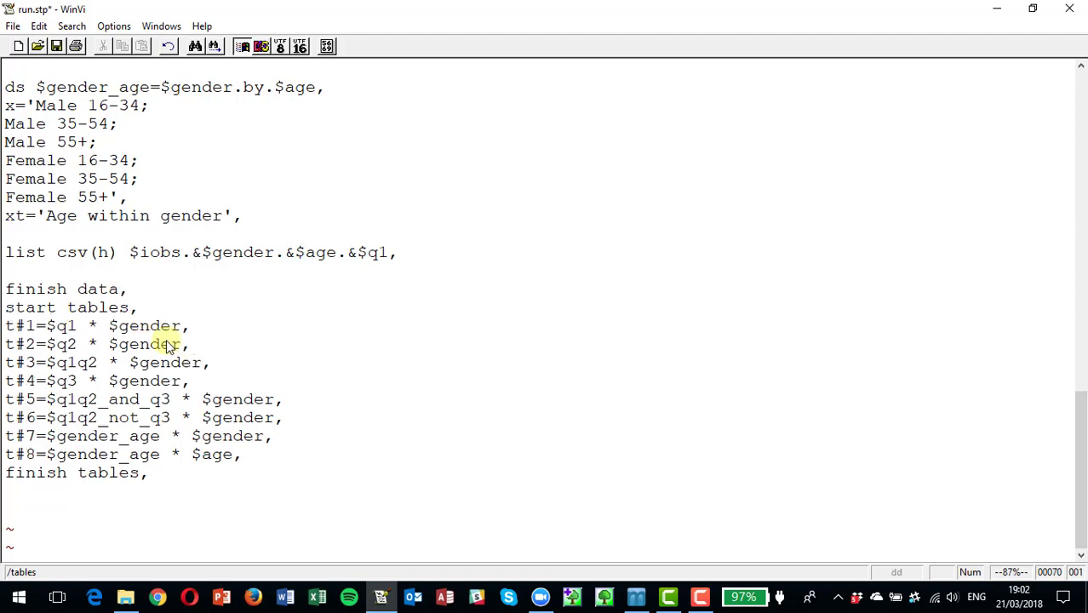
Return to the first line of the script, then save and close run.stp.
{"action": "type", "text": ":1"}
{"action": "key", "text": "Return"}
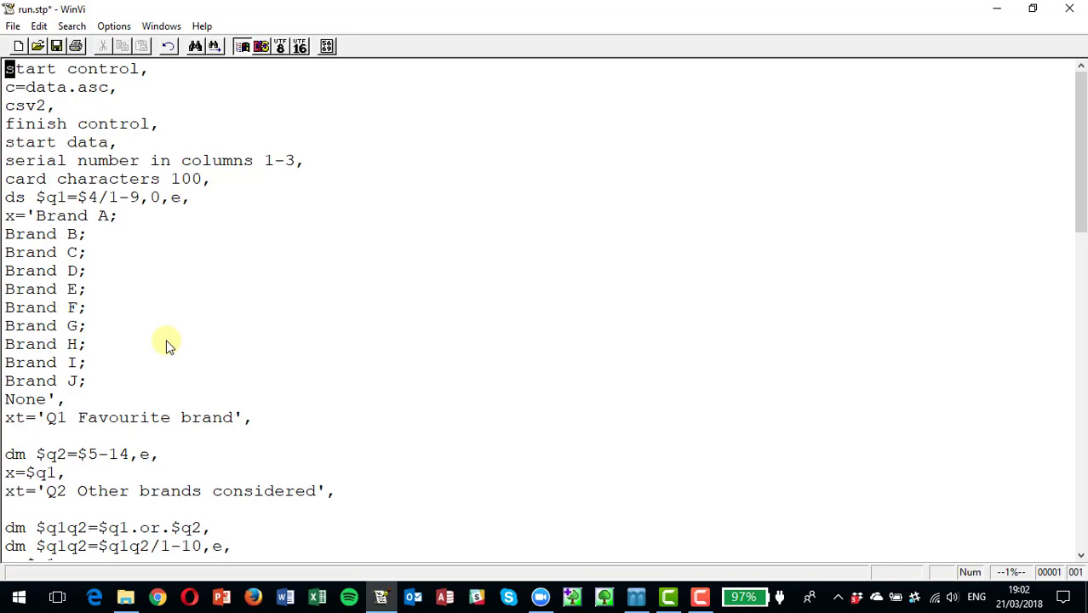
{"action": "type", "text": ":wq"}
{"action": "key", "text": "Return"}
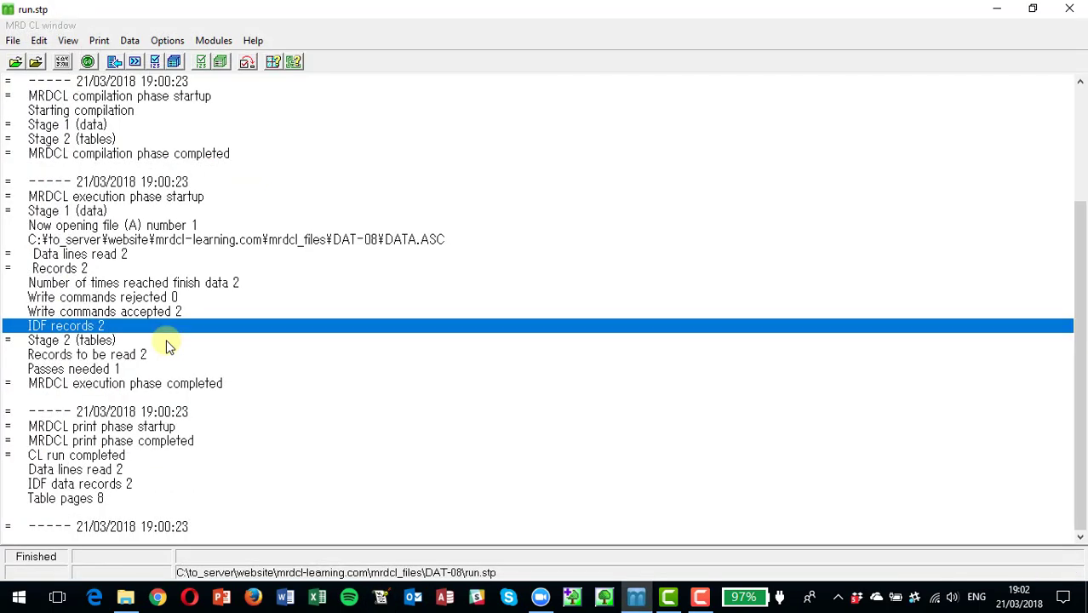
Export the data in Triple-s version 1.2 XML format, saving the output as run SSS.asc in the DAT-08 folder.
{"action": "left_click", "coordinate": [129, 40]}
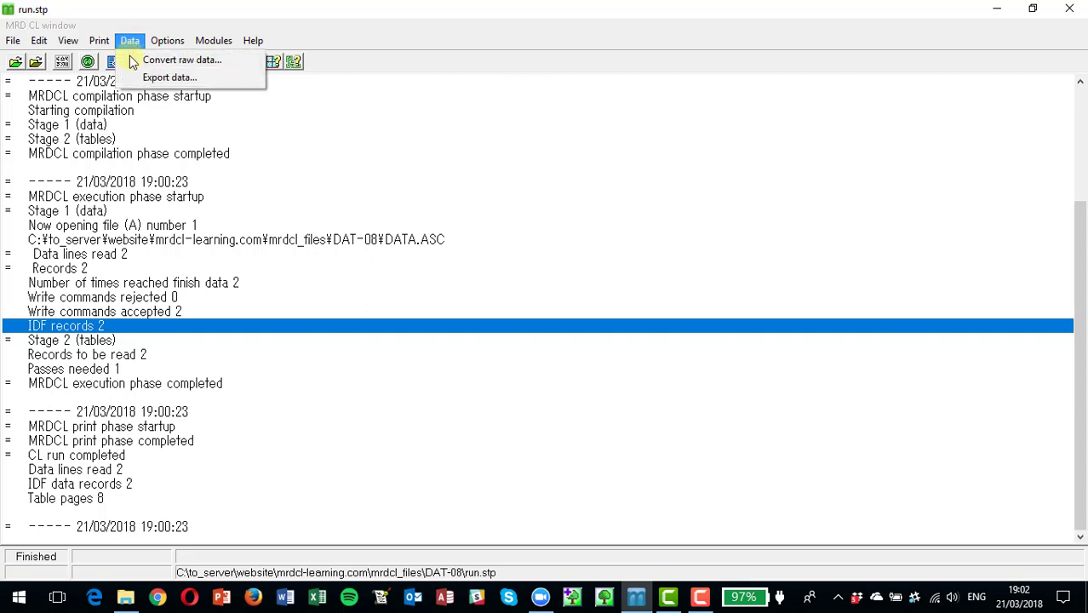
{"action": "left_click", "coordinate": [166, 78]}
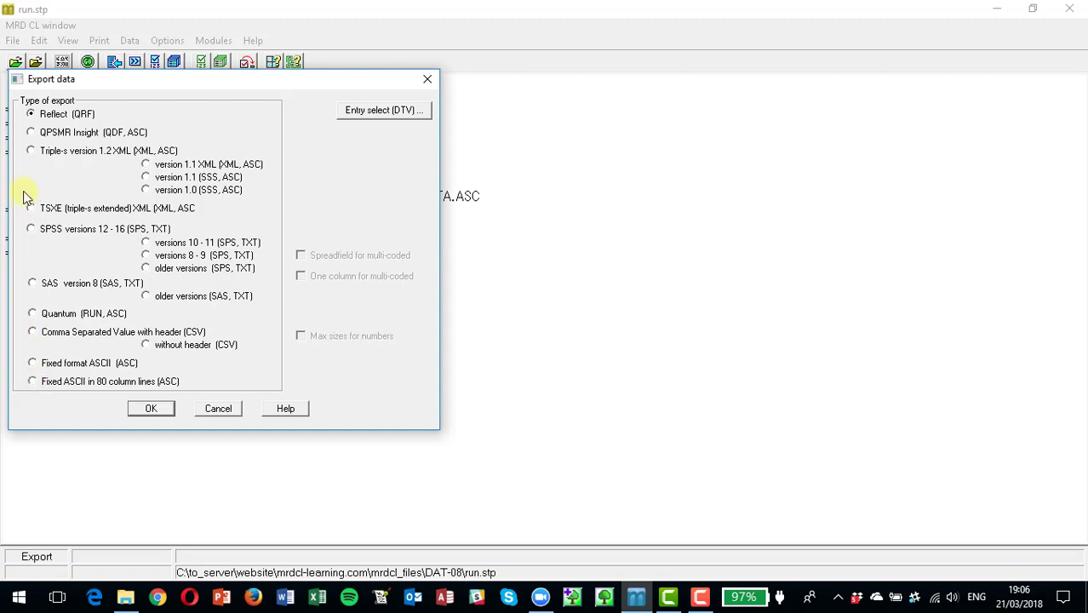
{"action": "left_click", "coordinate": [31, 152]}
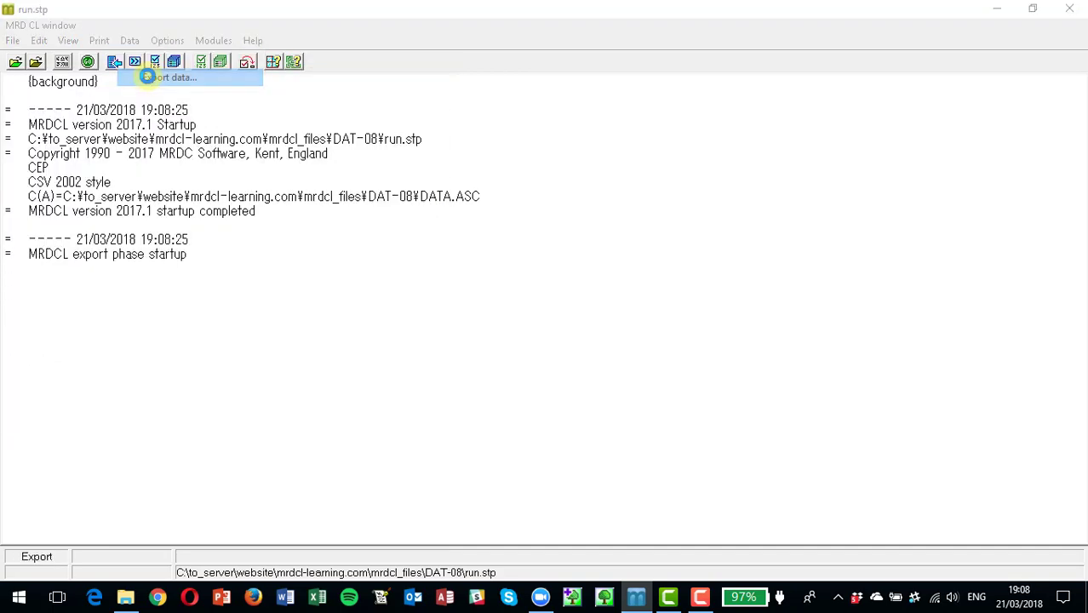
{"action": "left_click", "coordinate": [136, 65]}
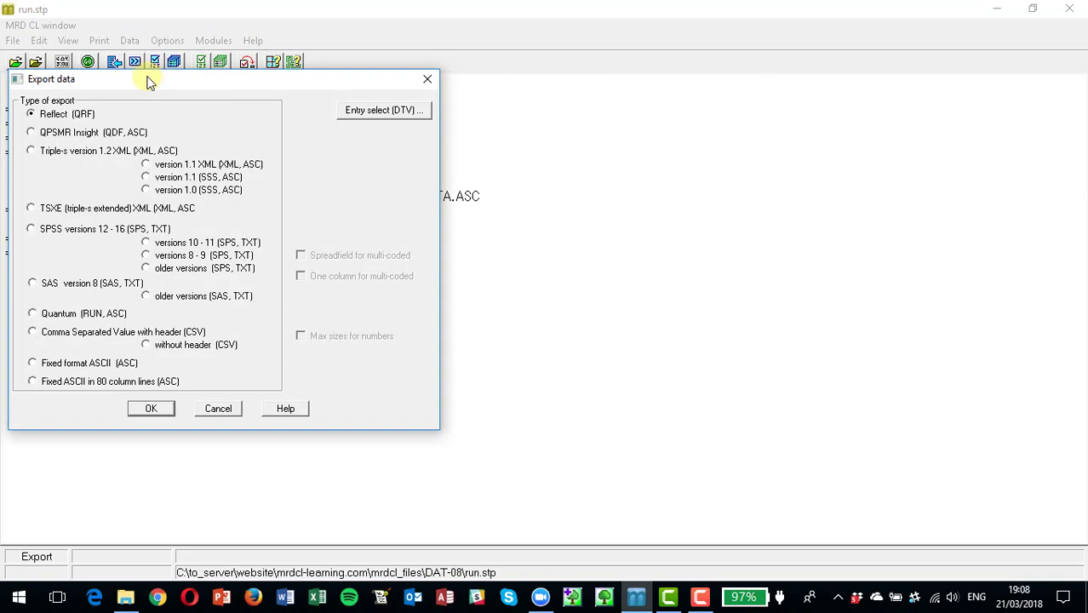
{"action": "left_click", "coordinate": [32, 152]}
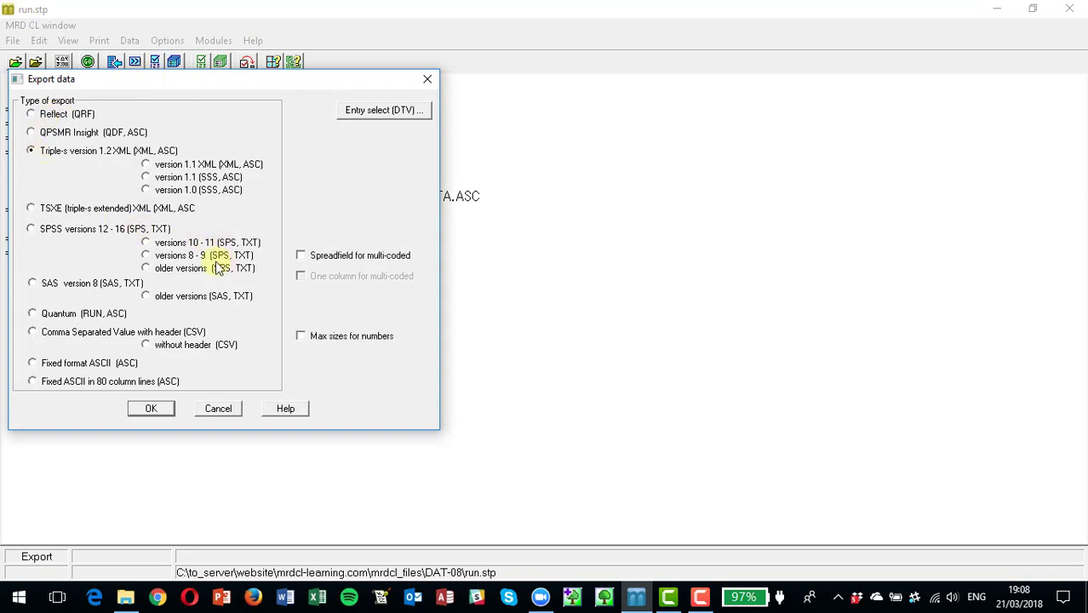
{"action": "left_click", "coordinate": [150, 409]}
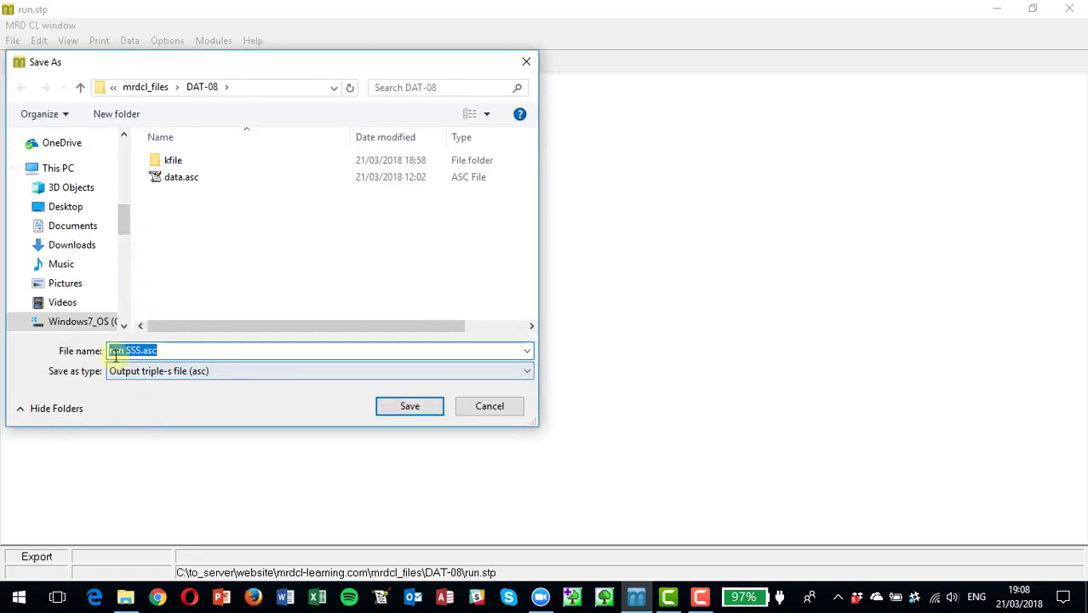
{"action": "left_click", "coordinate": [405, 407]}
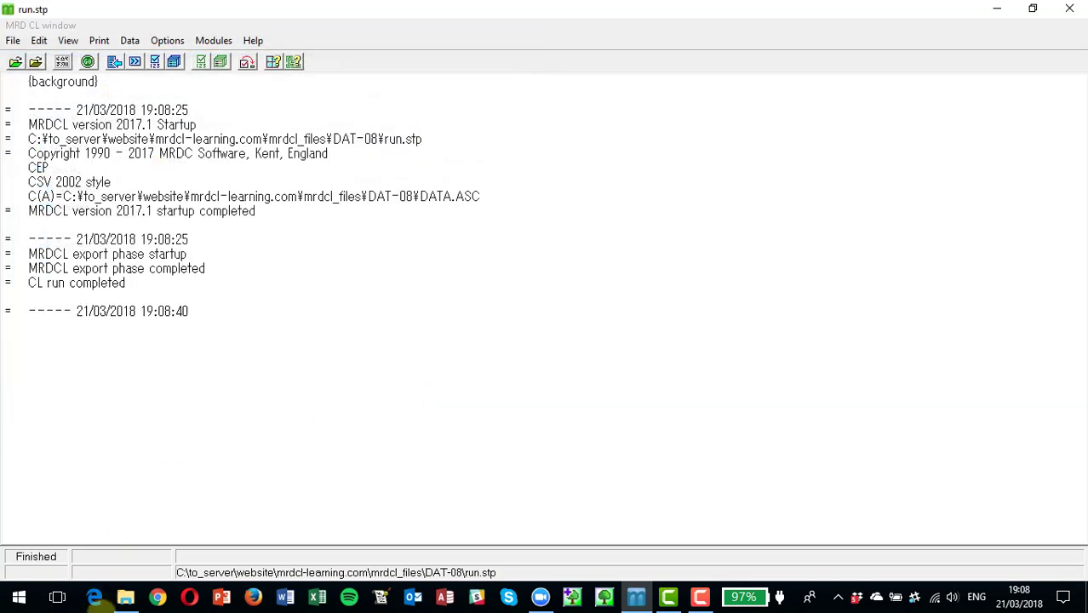
Switch to File Explorer, open run SSS.xml from the DAT-08 folder, examine its variable definitions and close it.
{"action": "left_click", "coordinate": [125, 598]}
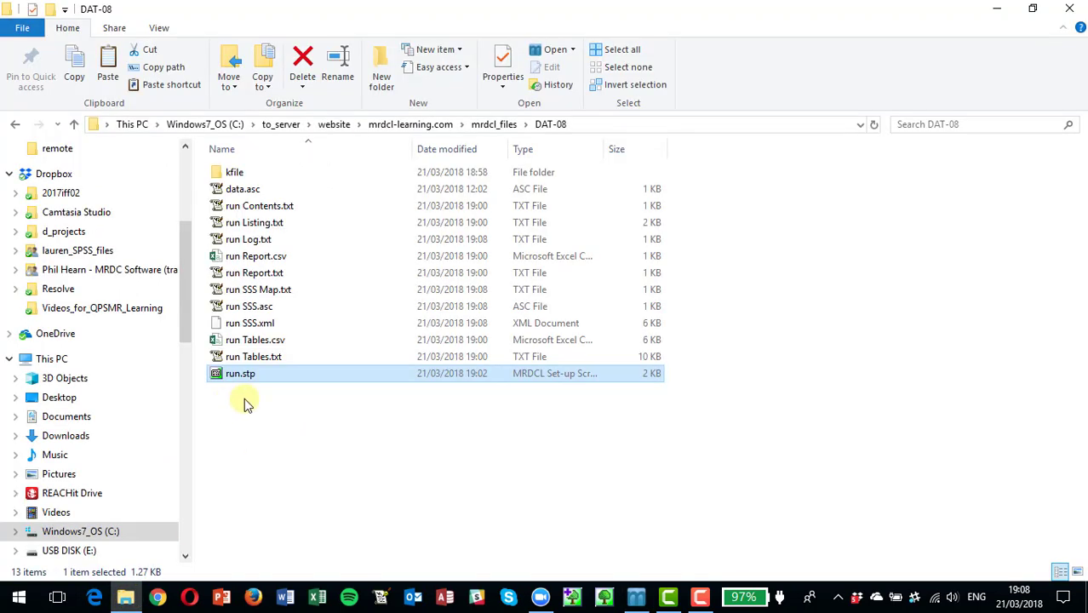
{"action": "left_click", "coordinate": [266, 324]}
{"action": "double_click", "coordinate": [267, 324]}
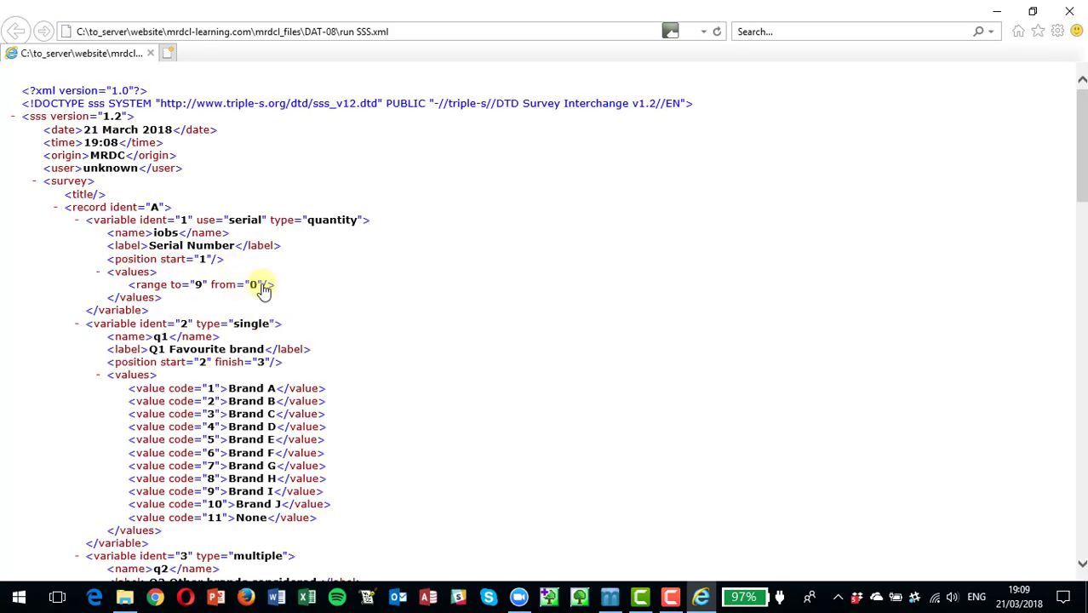
{"action": "scroll", "coordinate": [333, 349], "scroll_direction": "down", "scroll_amount": 5}
{"action": "scroll", "coordinate": [335, 353], "scroll_direction": "down", "scroll_amount": 2}
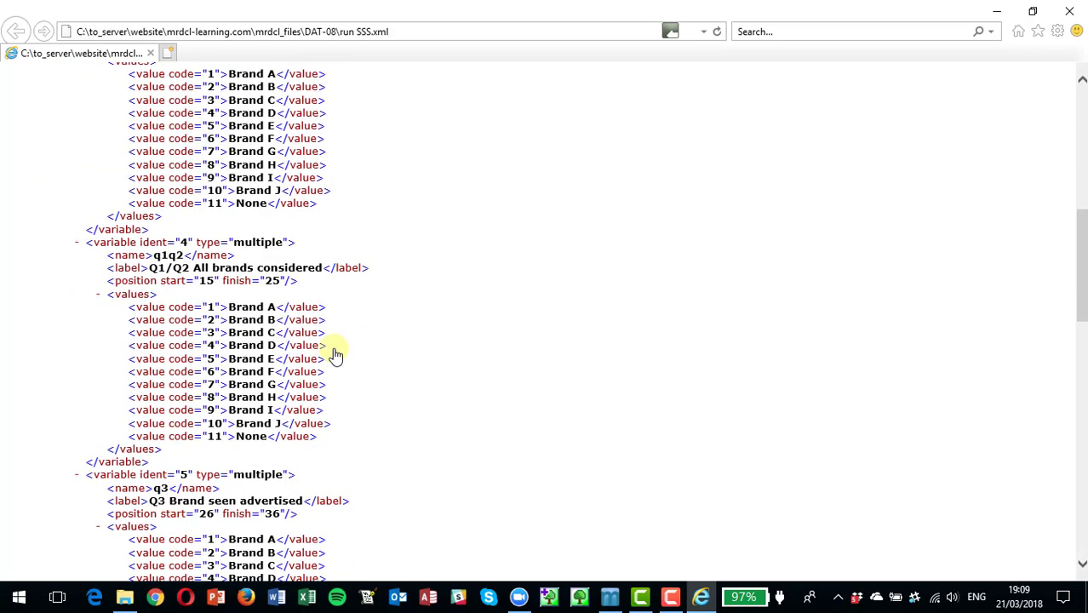
{"action": "left_click", "coordinate": [1070, 12]}
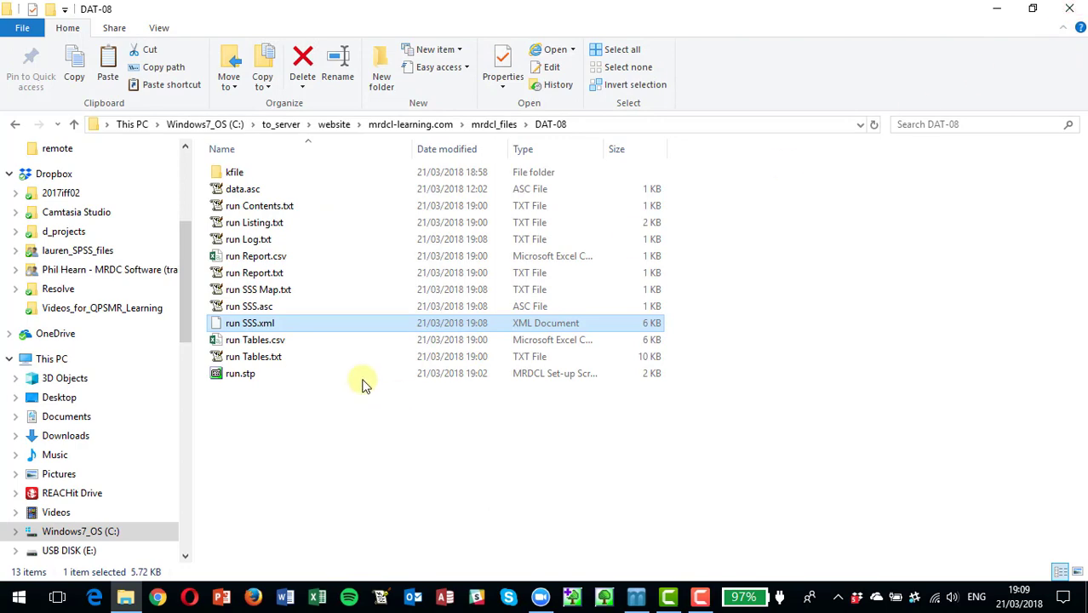
Switch back to MRDCL and, for a new data export, make a DTV entry selection file named my_export.
{"action": "key", "text": "alt+Tab"}
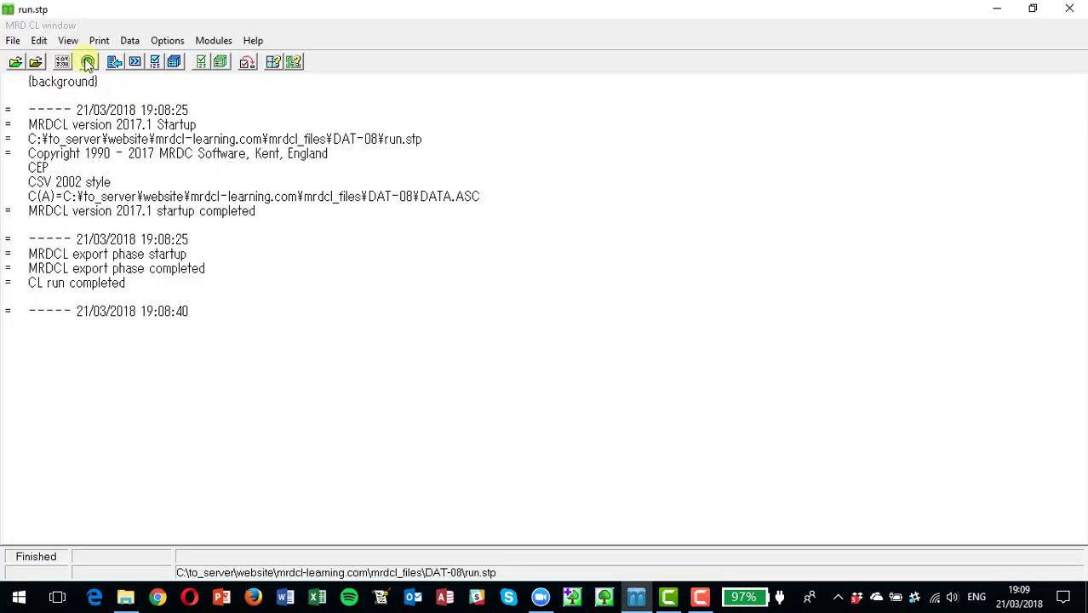
{"action": "left_click", "coordinate": [130, 41]}
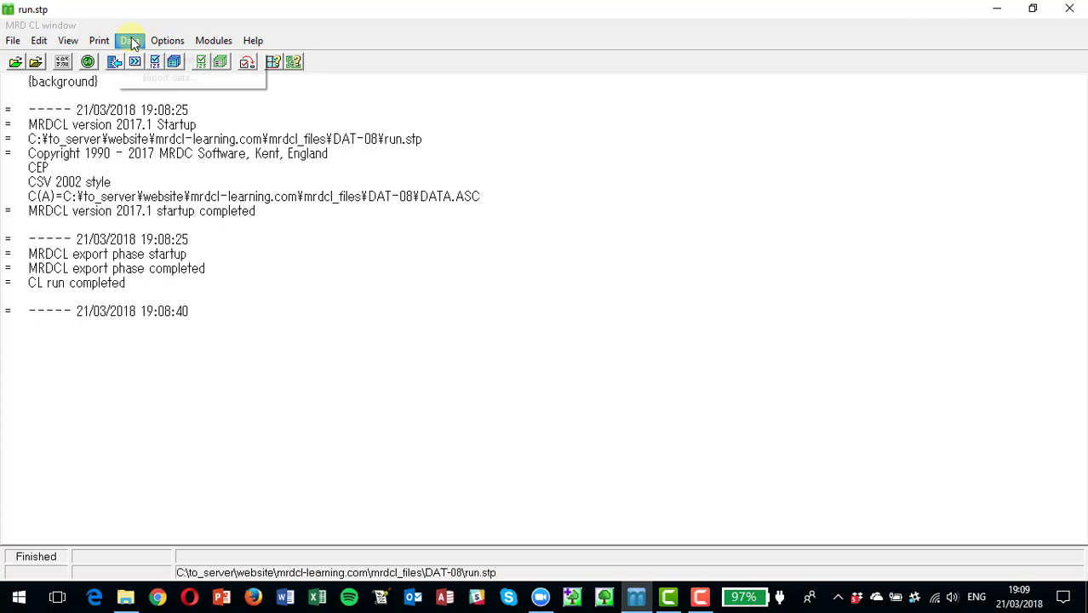
{"action": "left_click", "coordinate": [165, 79]}
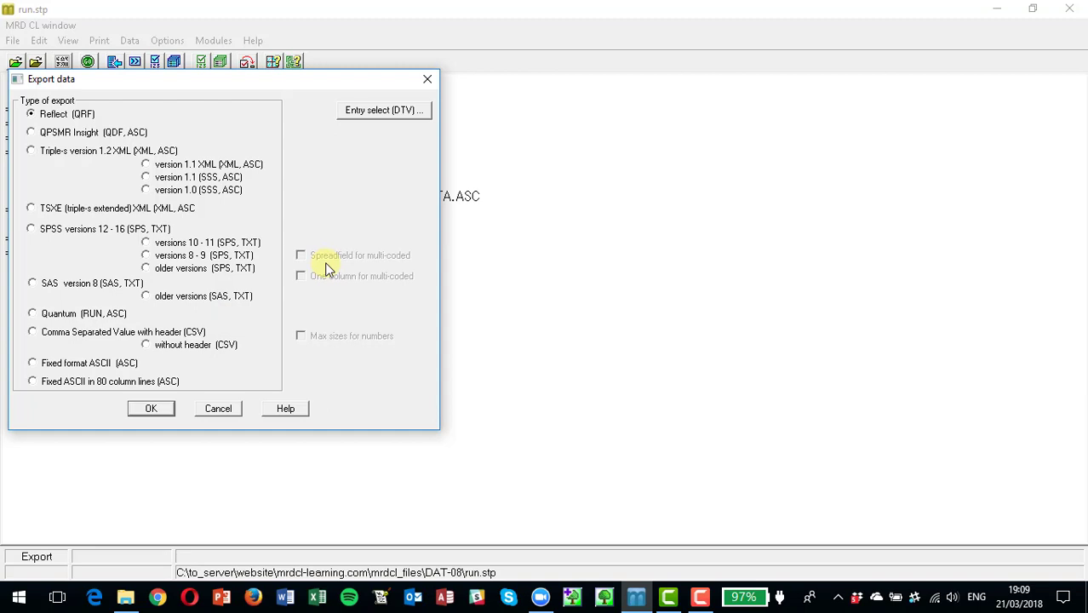
{"action": "left_click", "coordinate": [387, 113]}
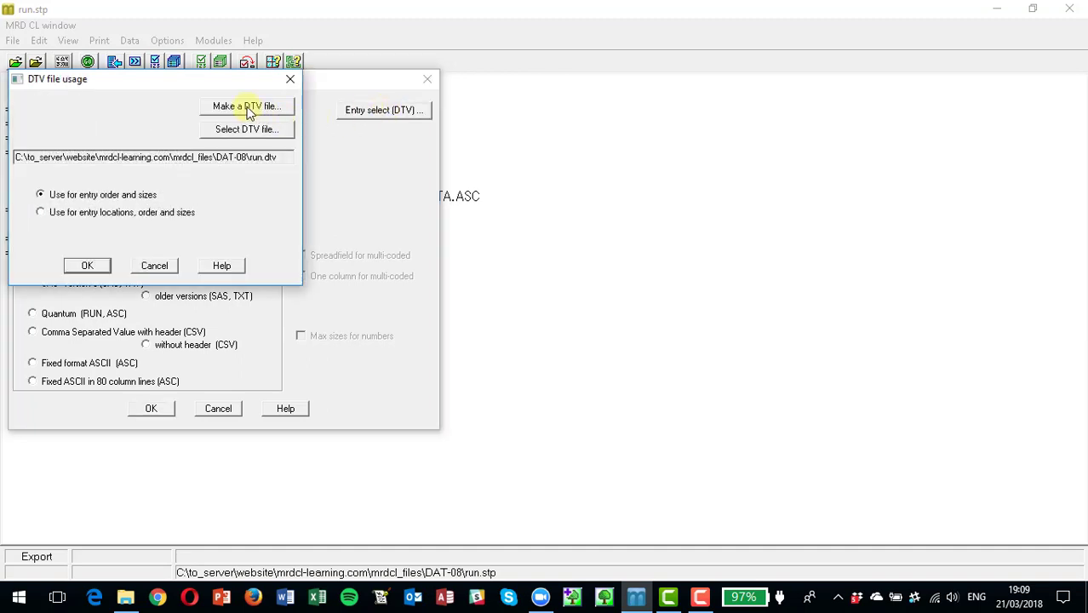
{"action": "left_click", "coordinate": [248, 110]}
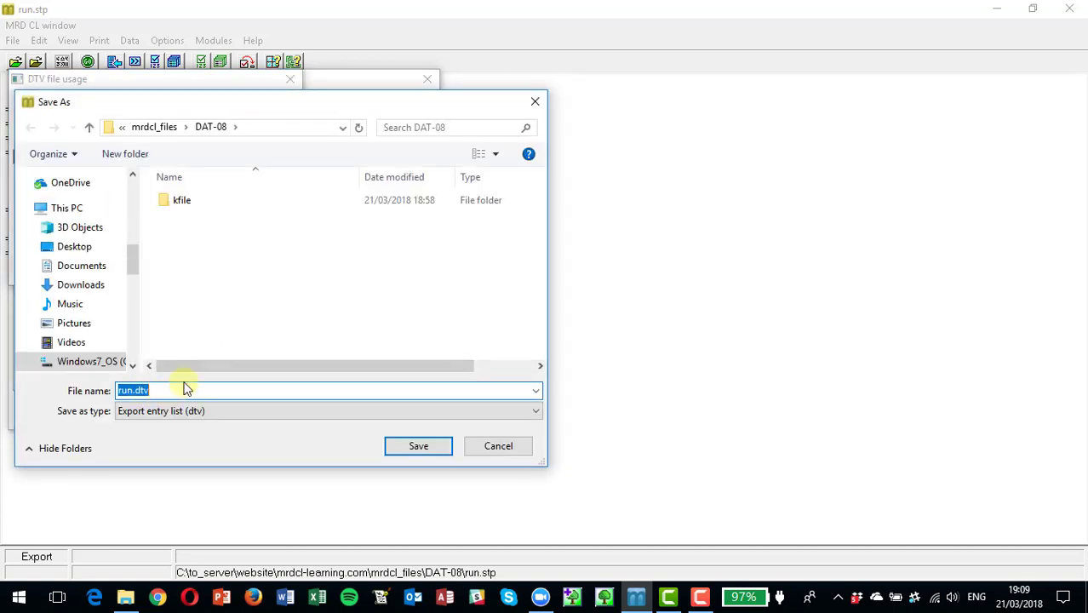
{"action": "type", "text": "my_export"}
{"action": "left_click", "coordinate": [408, 445]}
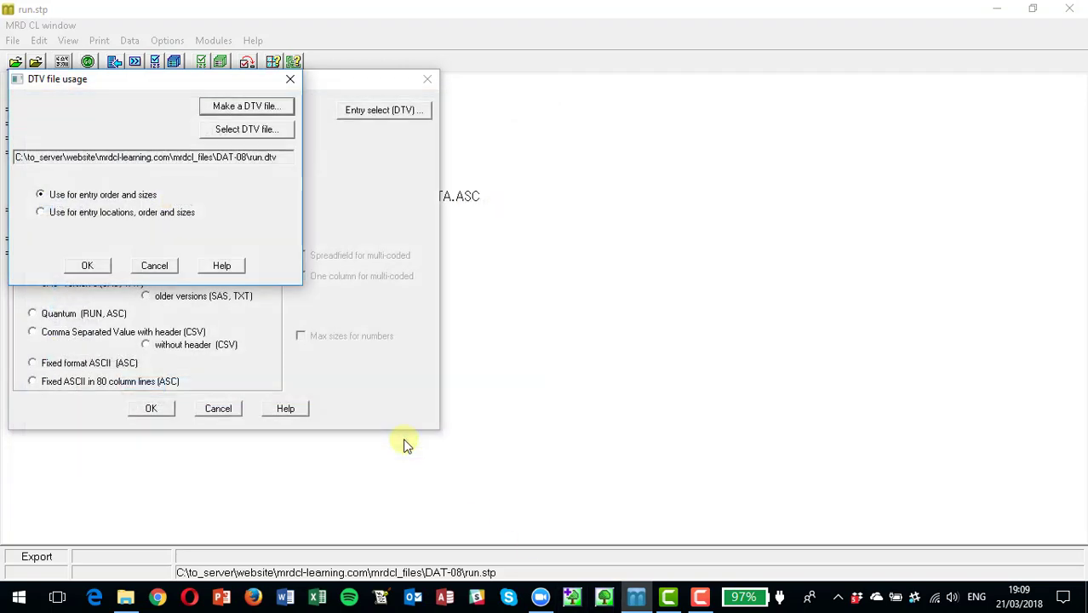
Leave the export dialog without exporting, switch to File Explorer and open my_export.dtv from the DAT-08 folder in WinVi.
{"action": "left_click", "coordinate": [88, 267]}
{"action": "left_click", "coordinate": [213, 409]}
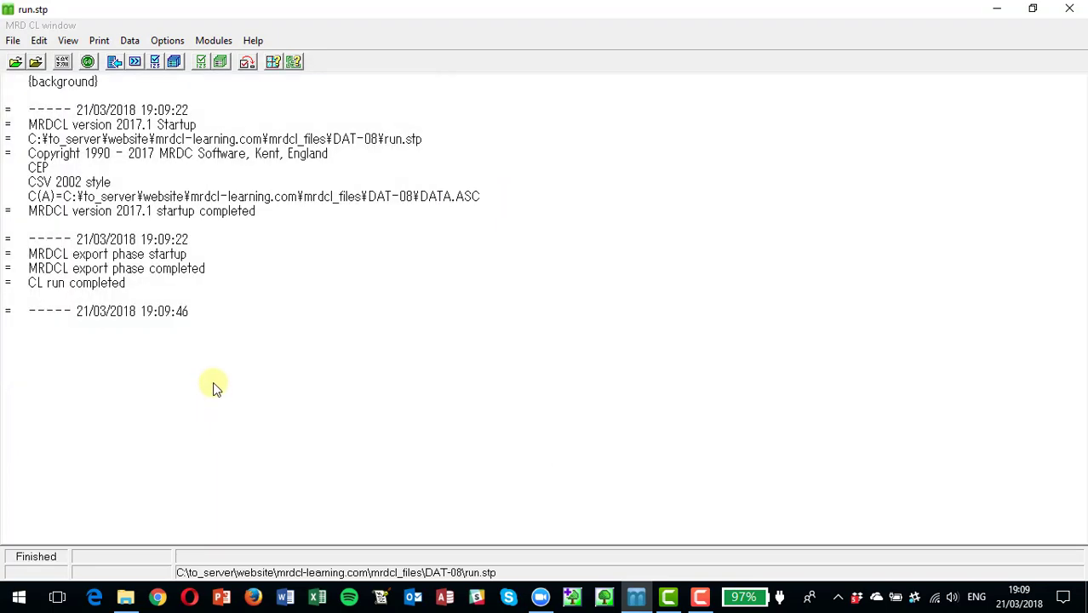
{"action": "left_click", "coordinate": [125, 598]}
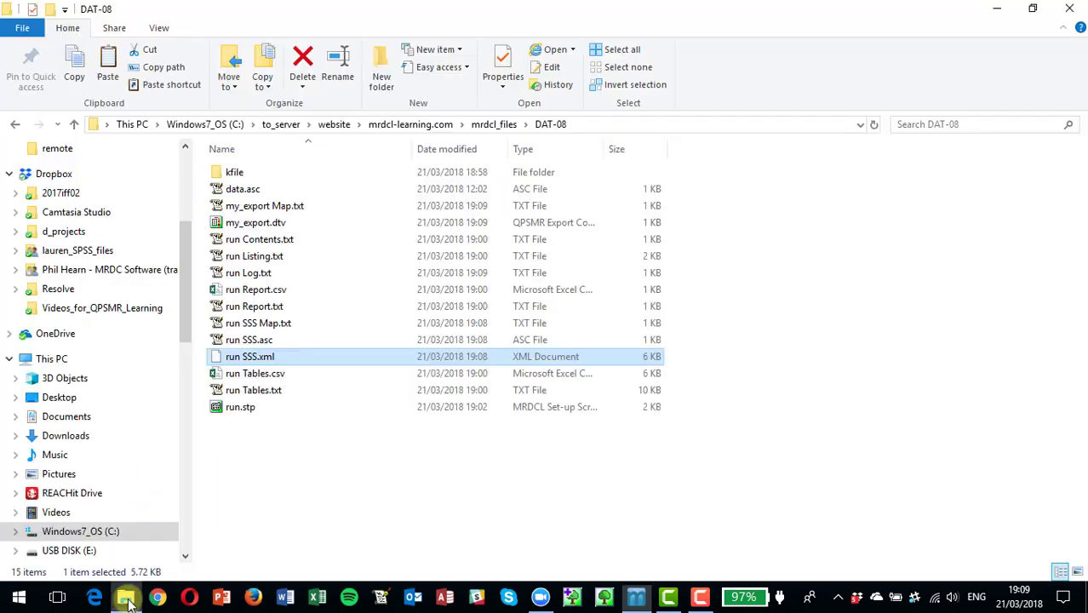
{"action": "left_click", "coordinate": [260, 223]}
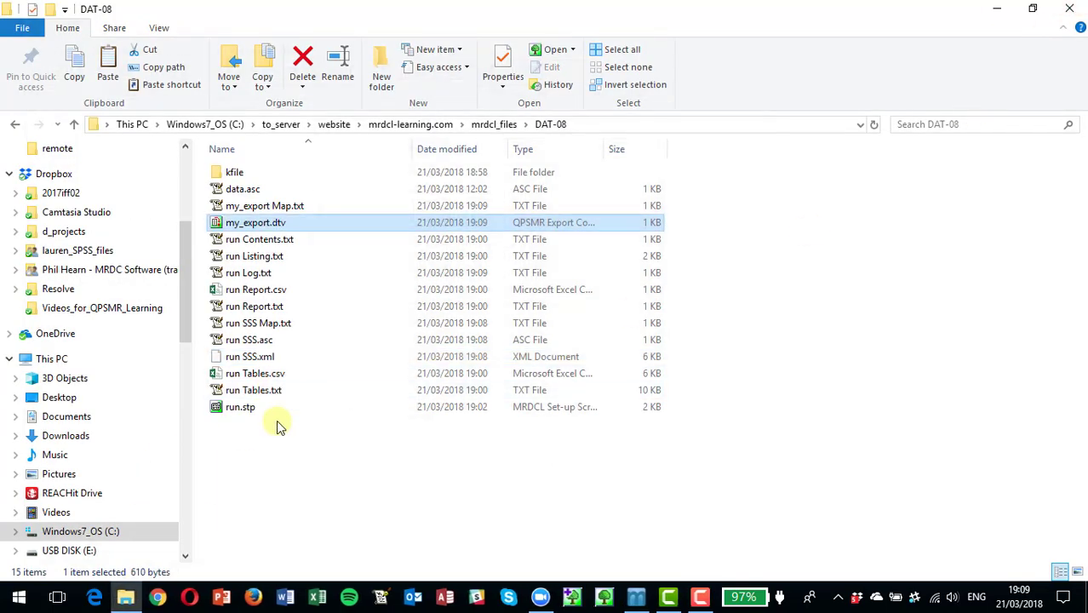
{"action": "right_click", "coordinate": [286, 223]}
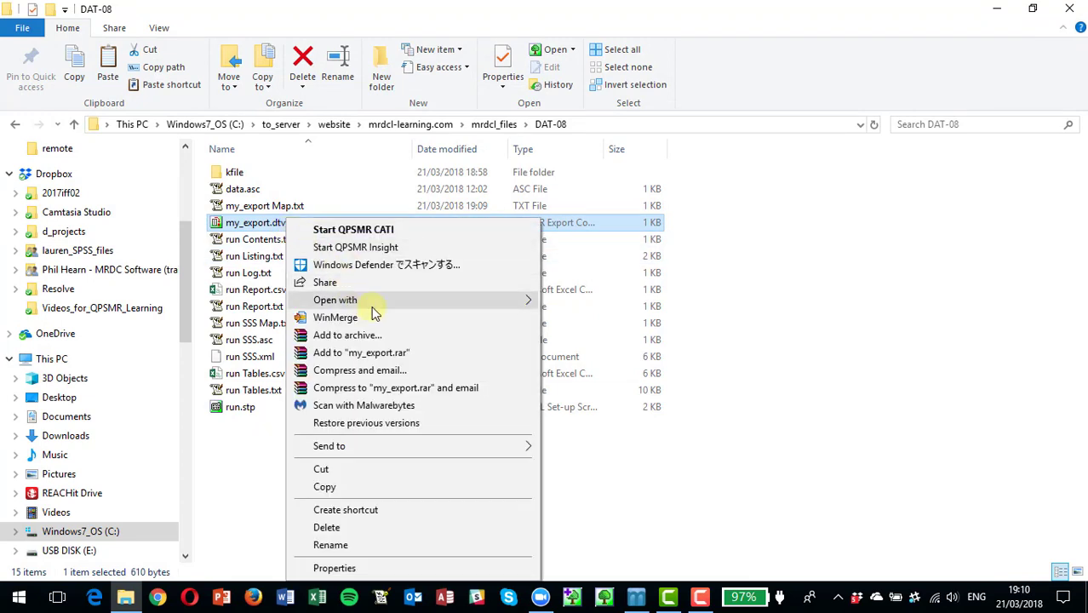
{"action": "mouse_move", "coordinate": [372, 306]}
{"action": "left_click", "coordinate": [613, 354]}
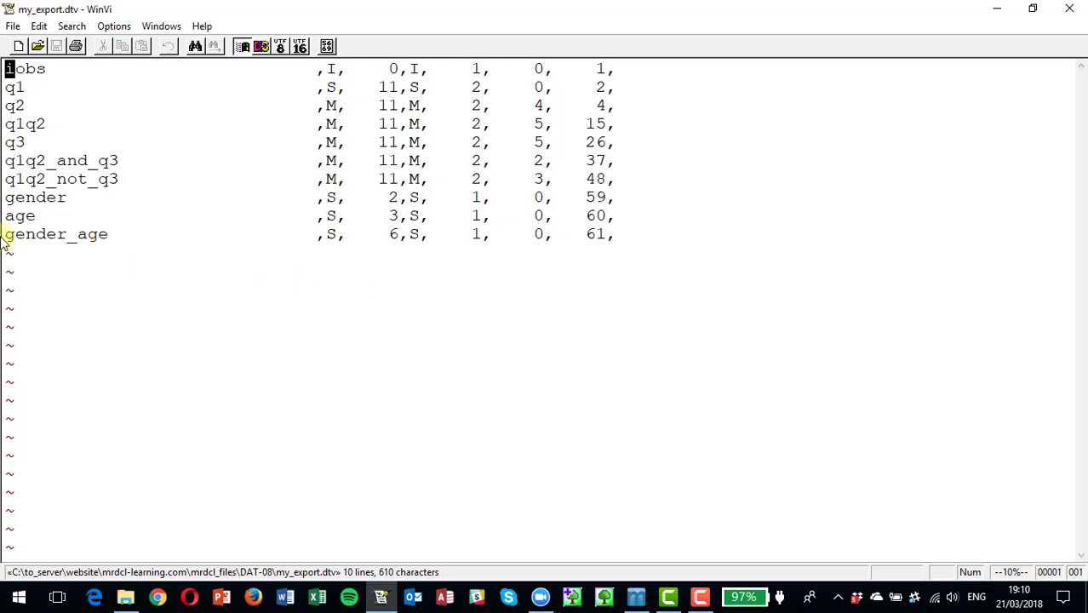
Delete the q1q2_not_q3 entry line from my_export.dtv.
{"action": "left_click", "coordinate": [15, 163]}
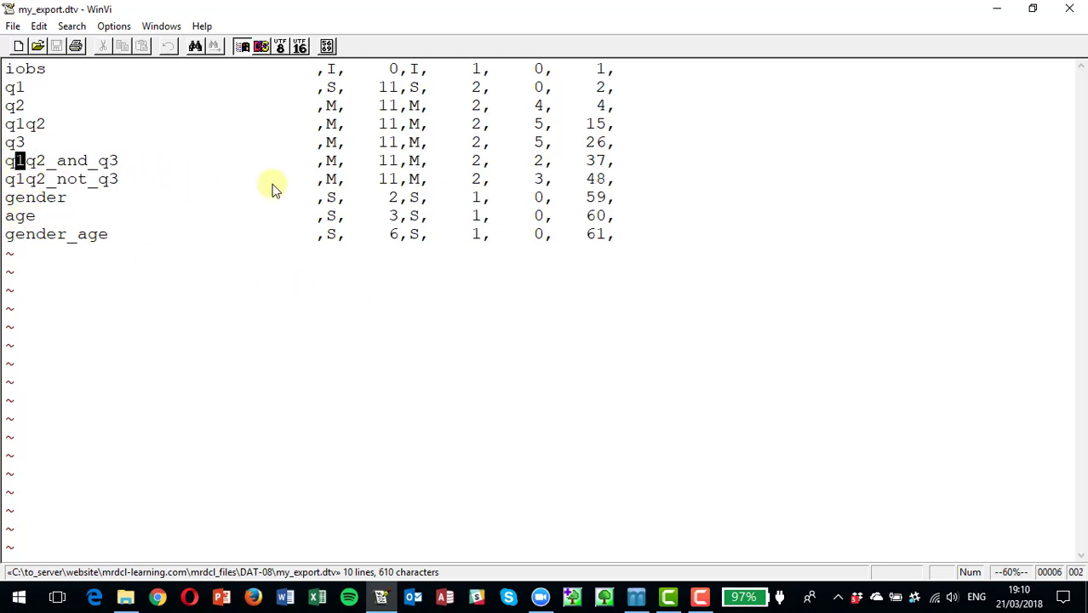
{"action": "key", "text": "Left"}
{"action": "key", "text": "Down"}
{"action": "key", "text": "shift+End"}
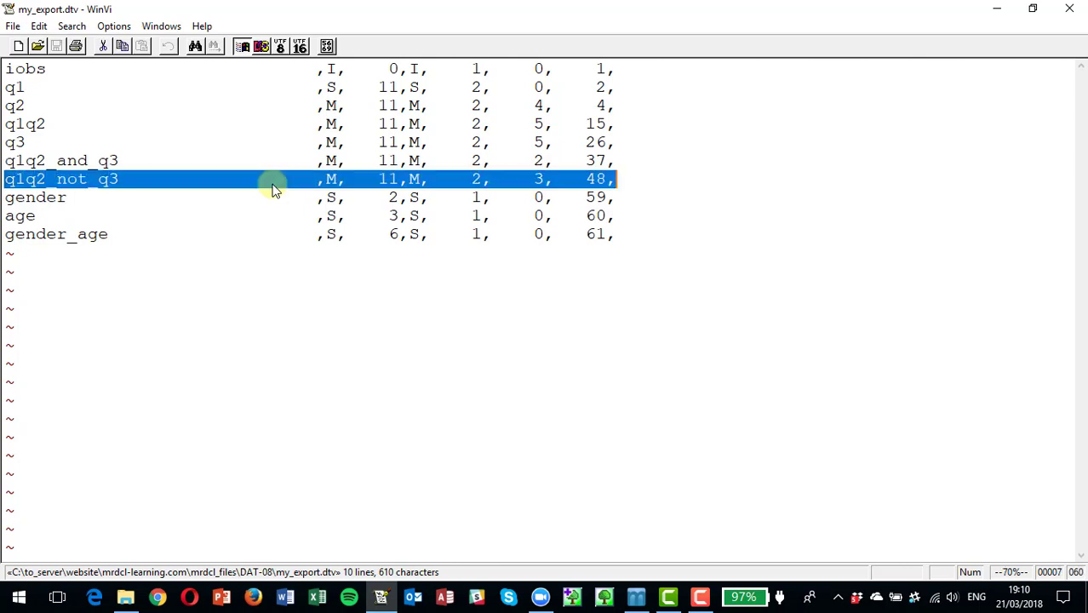
{"action": "key", "text": "Up"}
{"action": "key", "text": "Down"}
{"action": "key", "text": "Escape"}
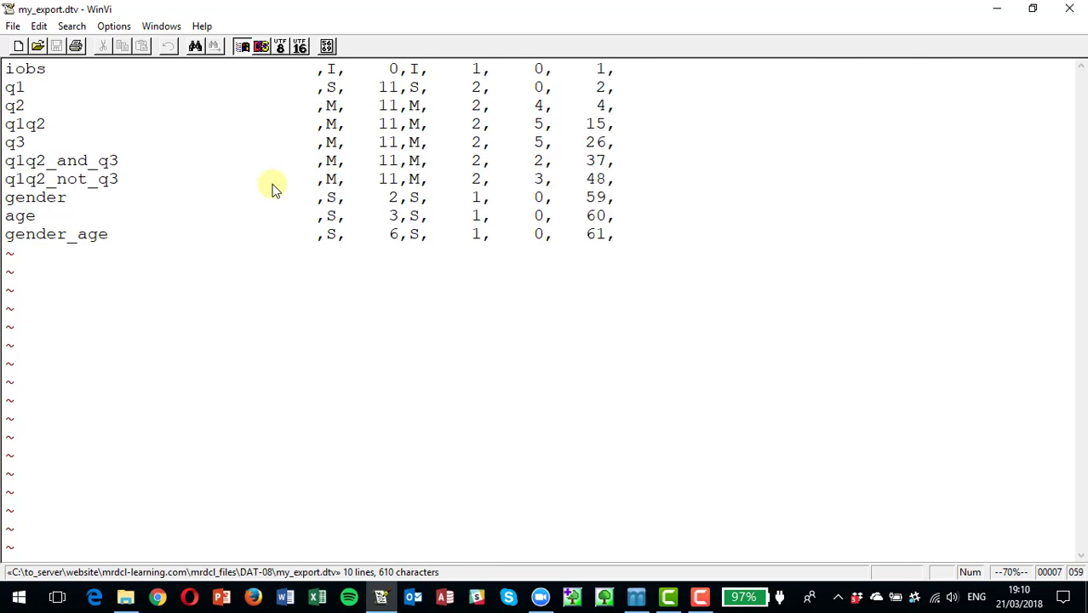
{"action": "key", "text": "Home"}
{"action": "key", "text": "d"}
{"action": "key", "text": "d"}
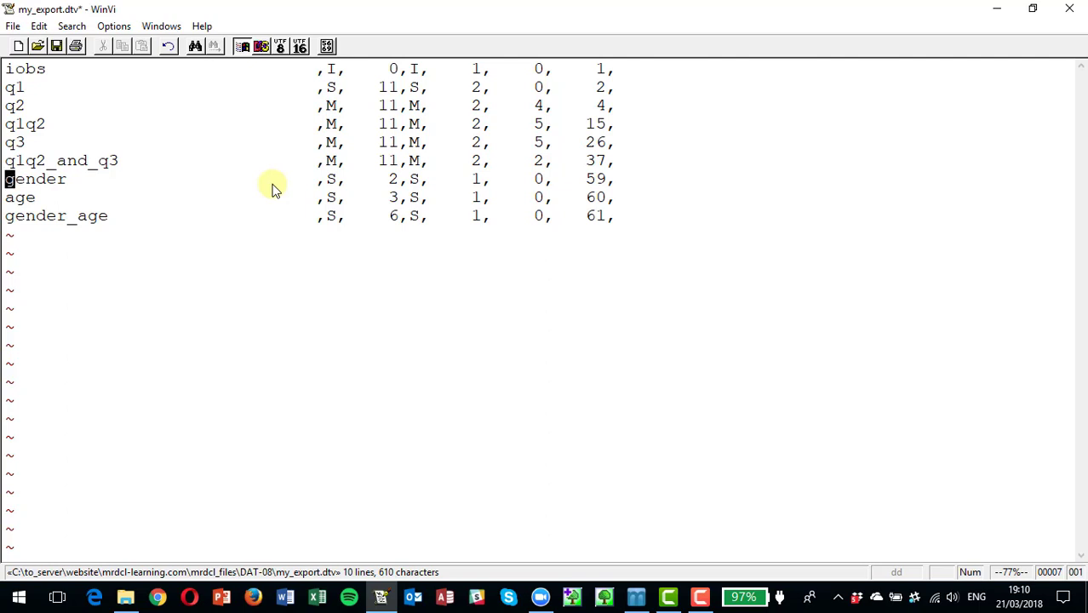
Move the gender and age entry lines directly below iobs, then save and close my_export.dtv.
{"action": "key", "text": "2"}
{"action": "key", "text": "d"}
{"action": "key", "text": "d"}
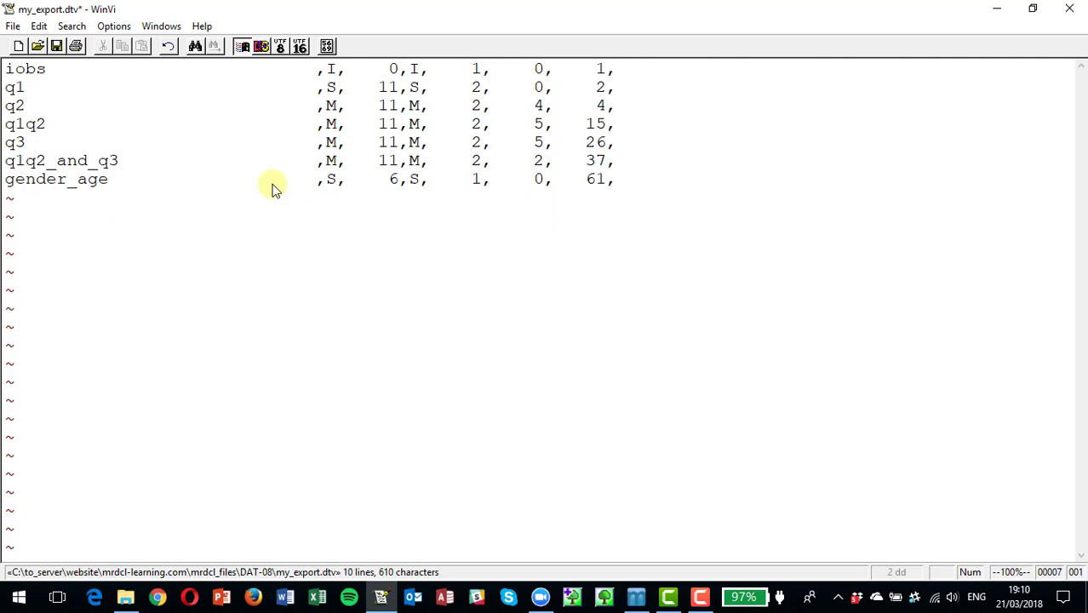
{"action": "key", "text": "Up"}
{"action": "key", "text": "Up"}
{"action": "key", "text": "Up"}
{"action": "key", "text": "Up"}
{"action": "key", "text": "Up"}
{"action": "key", "text": "P"}
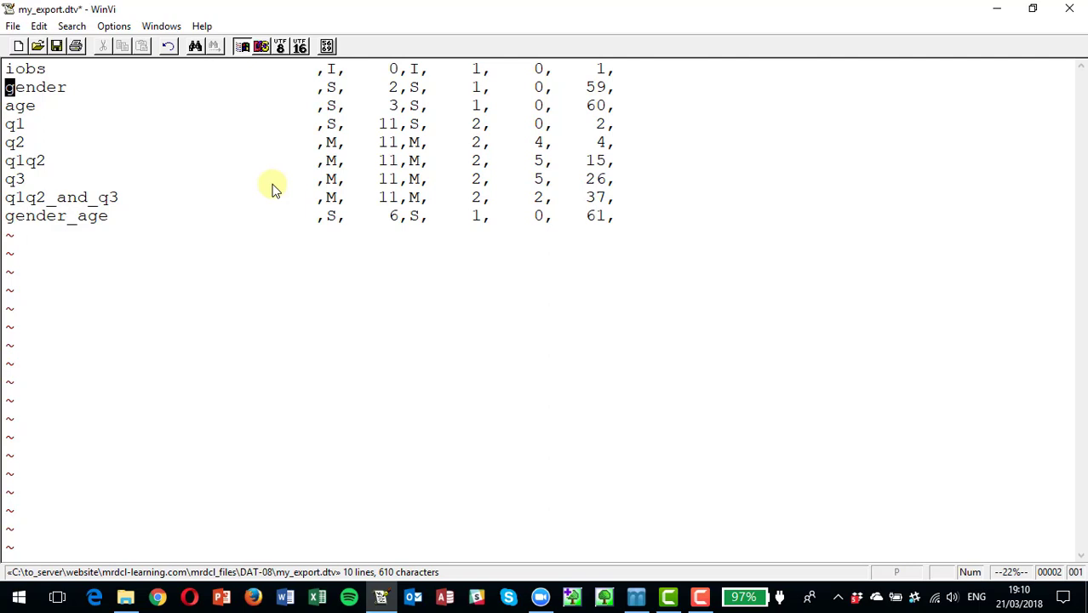
{"action": "type", "text": ":wq"}
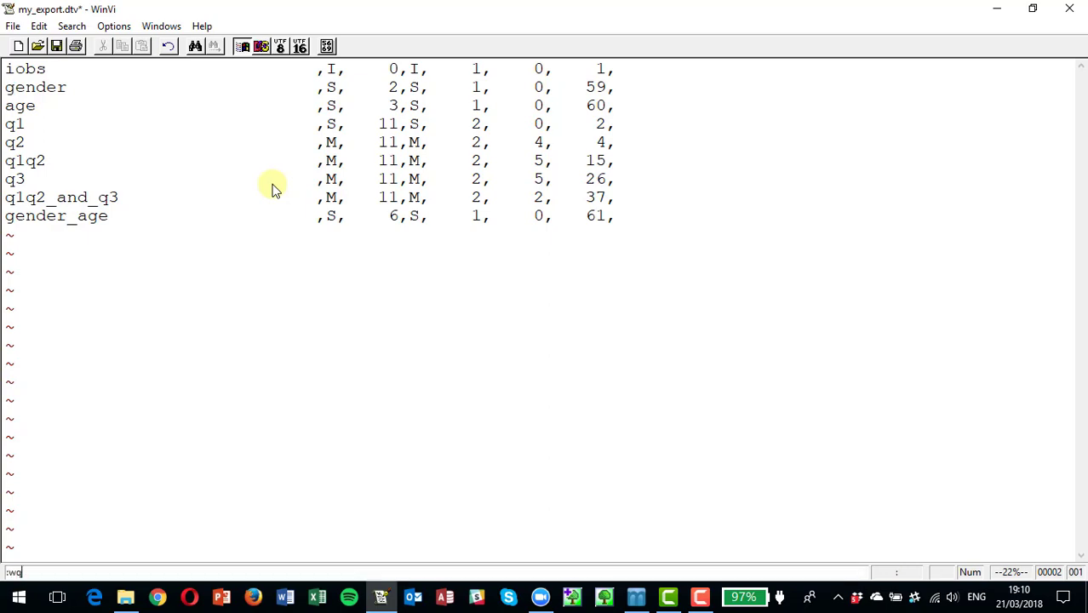
{"action": "key", "text": "Return"}
Switch to MRDCL and set up a Triple-s version 1.2 XML export that uses my_export.dtv for entry order and sizes.
{"action": "key", "text": "alt+Tab"}
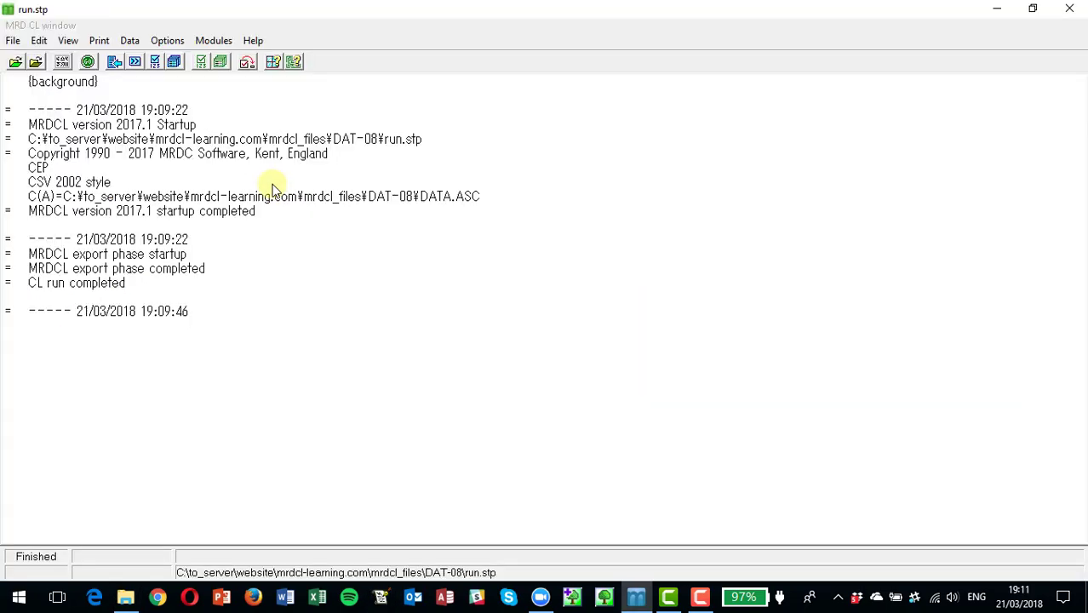
{"action": "left_click", "coordinate": [130, 40]}
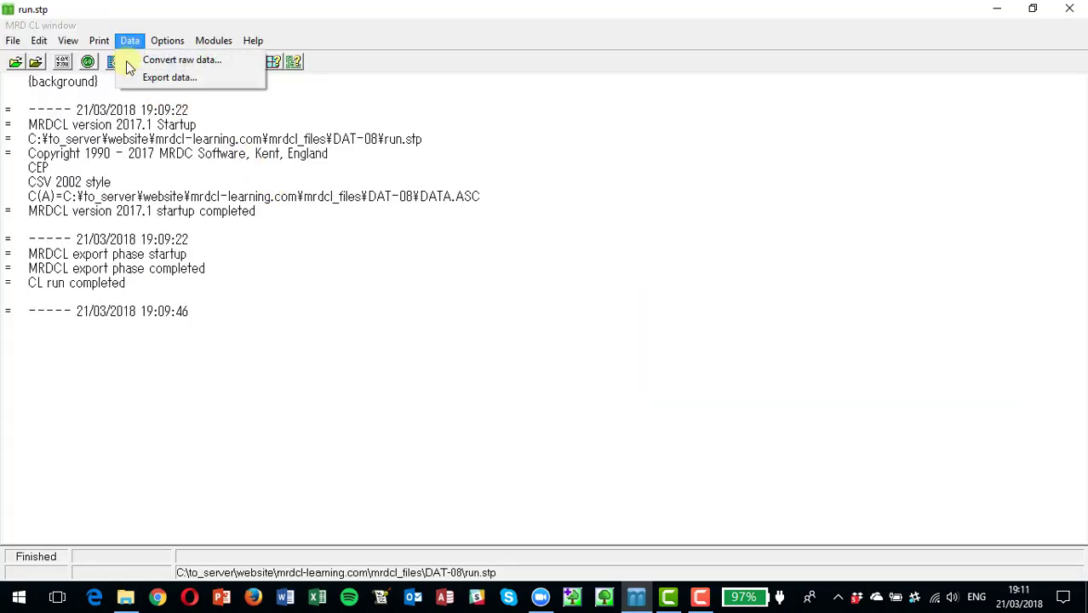
{"action": "left_click", "coordinate": [149, 75]}
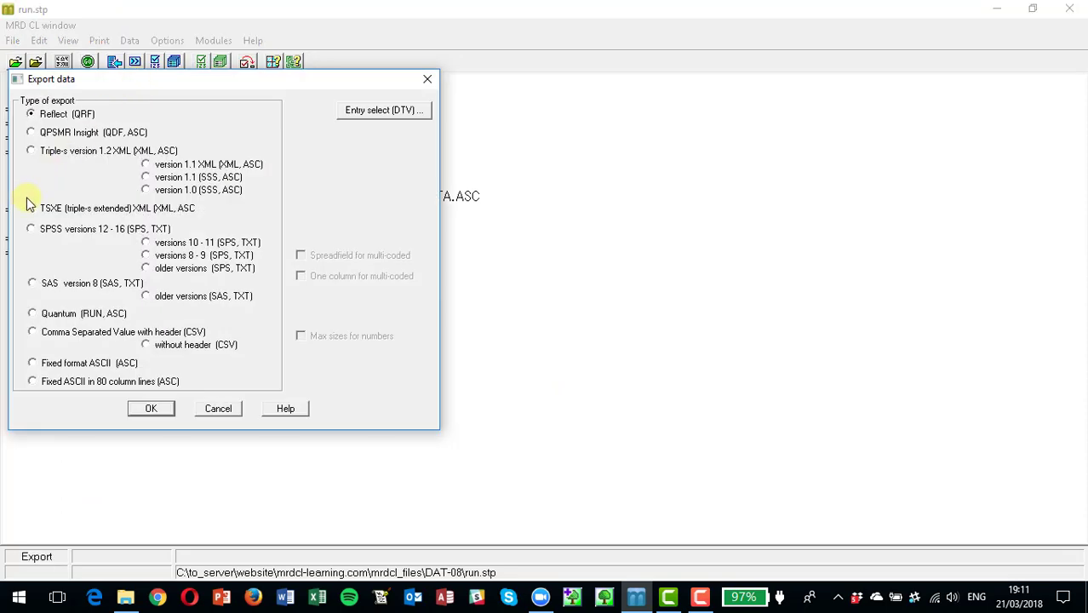
{"action": "left_click", "coordinate": [32, 151]}
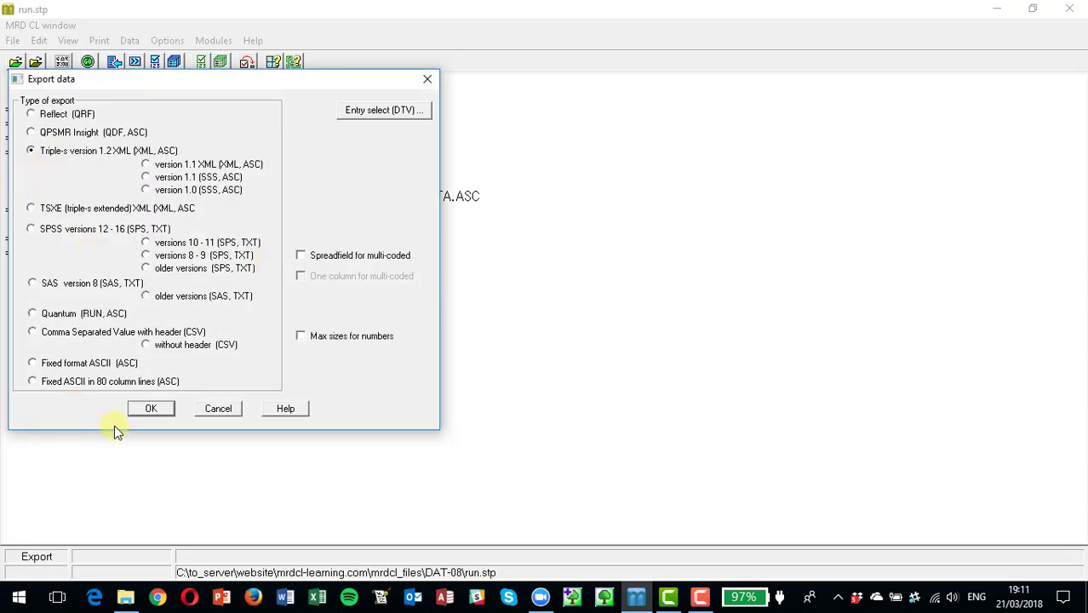
{"action": "left_click", "coordinate": [356, 115]}
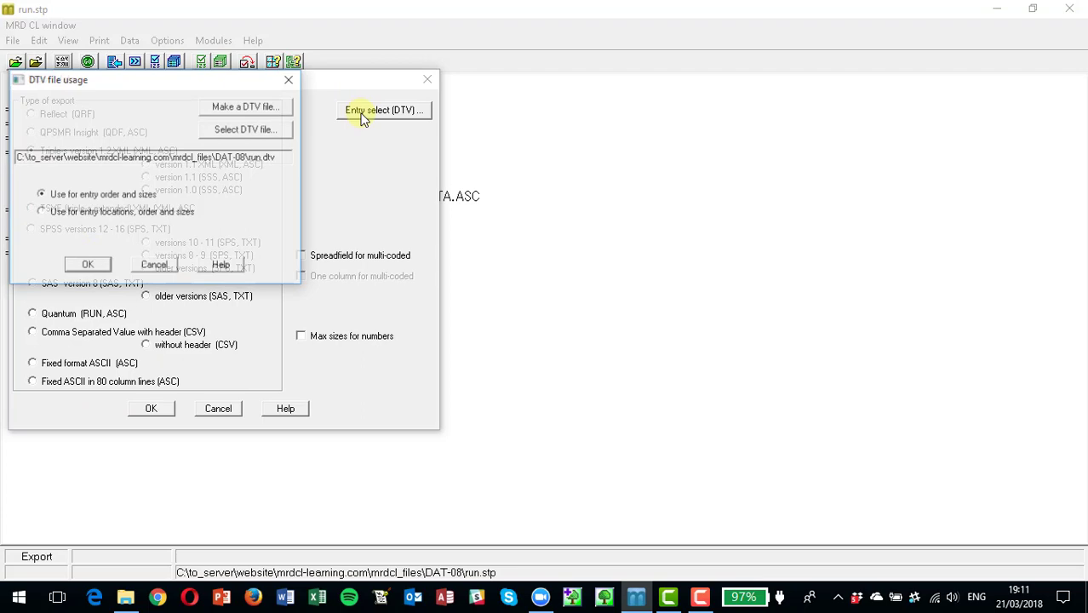
{"action": "left_click", "coordinate": [251, 136]}
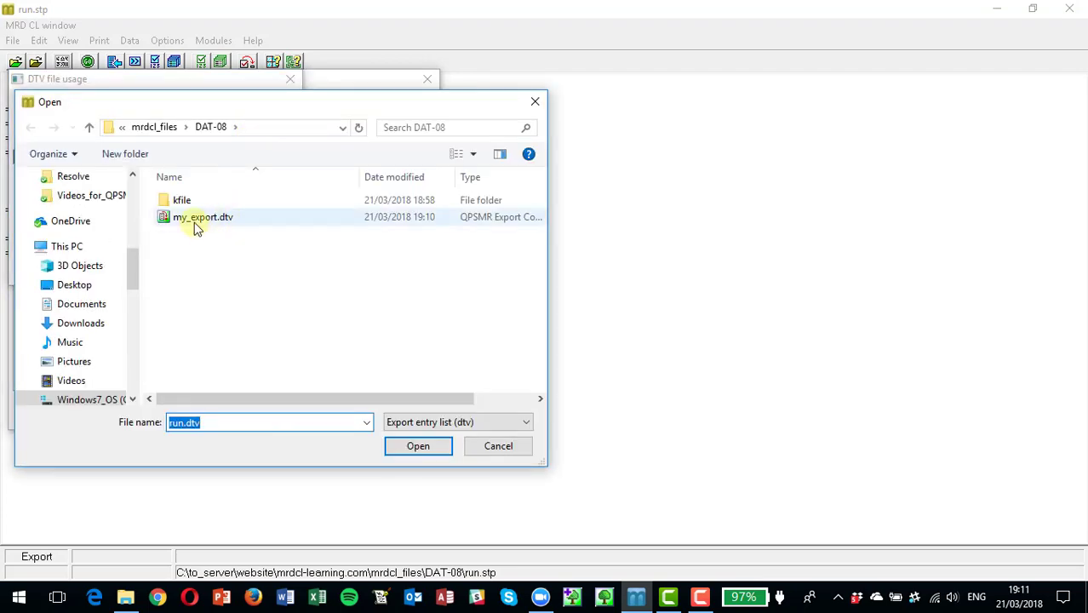
{"action": "double_click", "coordinate": [194, 223]}
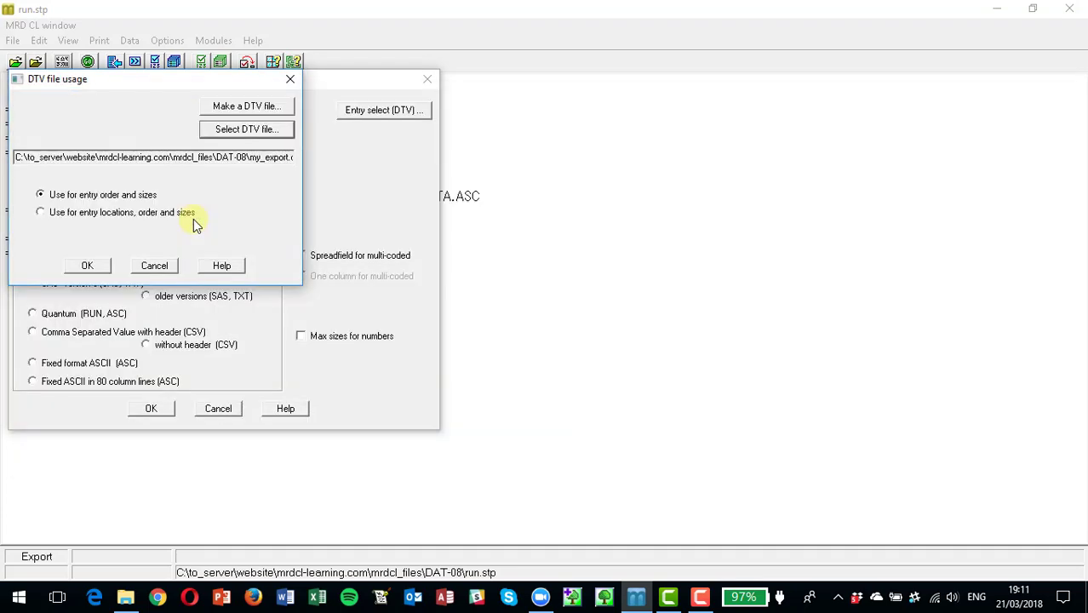
{"action": "left_click", "coordinate": [87, 266]}
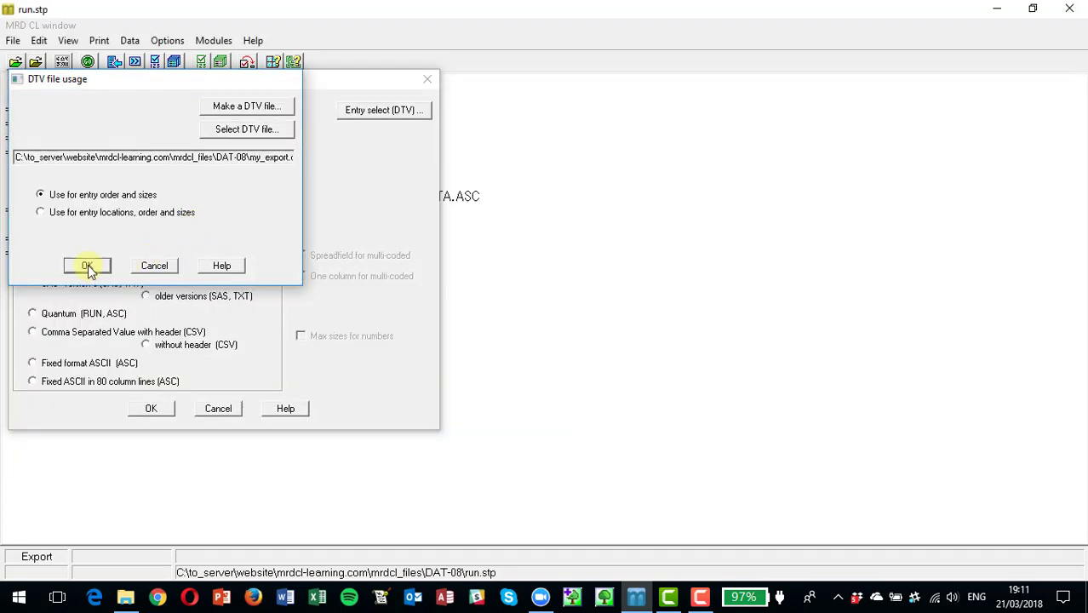
Run the export to run SSS.asc in the DAT-08 folder, replacing the existing file.
{"action": "left_click", "coordinate": [149, 408]}
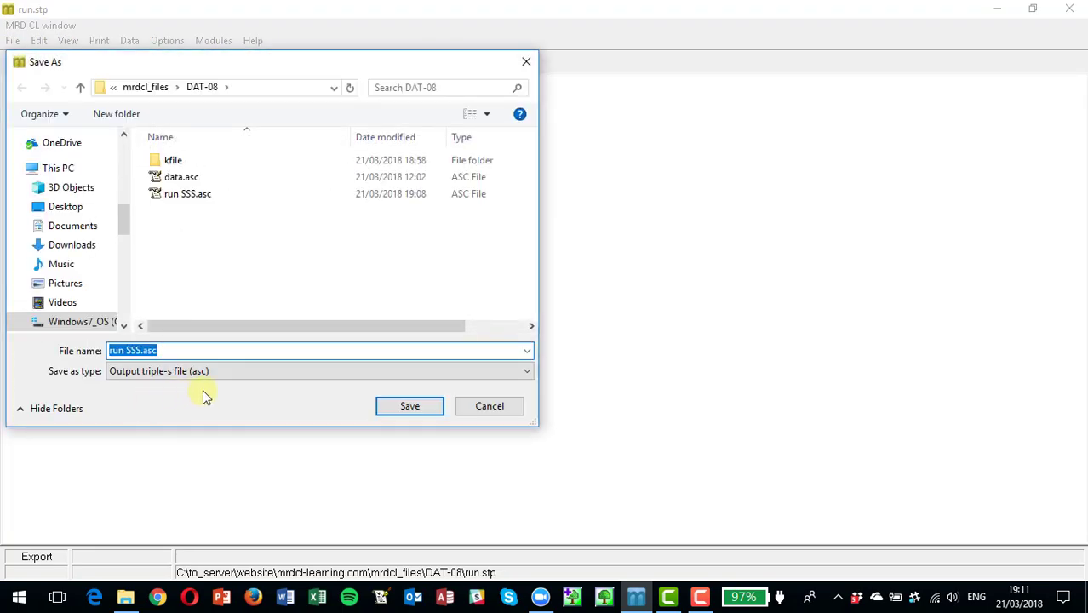
{"action": "left_click", "coordinate": [407, 408]}
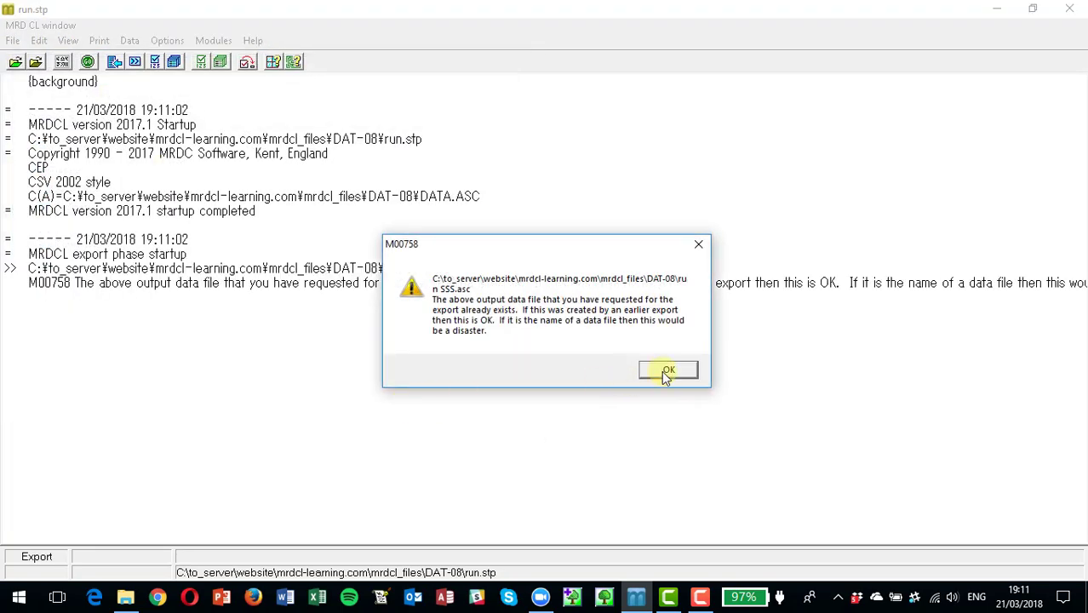
{"action": "left_click", "coordinate": [665, 373]}
{"action": "left_click", "coordinate": [613, 361]}
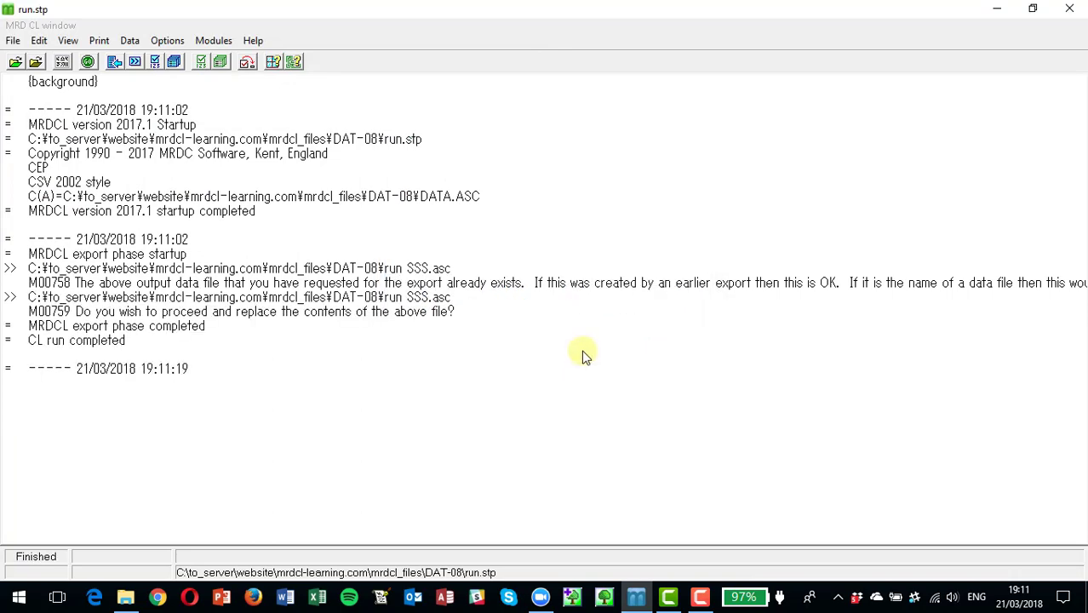
Switch to File Explorer, open run SSS.xml, examine the order of its variable definitions and close it.
{"action": "left_click", "coordinate": [125, 597]}
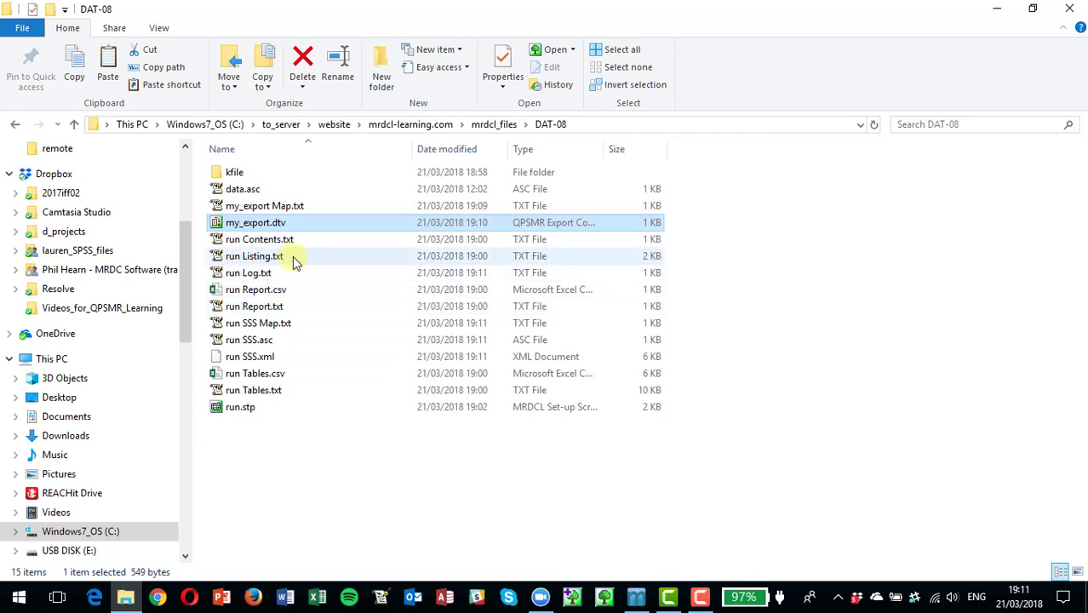
{"action": "double_click", "coordinate": [274, 357]}
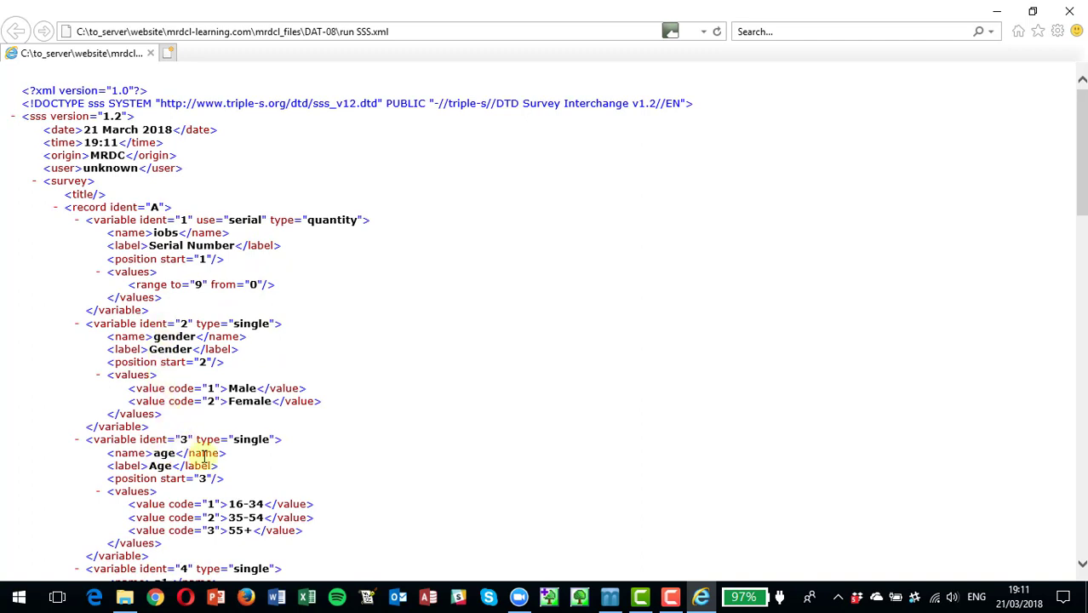
{"action": "scroll", "coordinate": [267, 439], "scroll_direction": "down", "scroll_amount": 2}
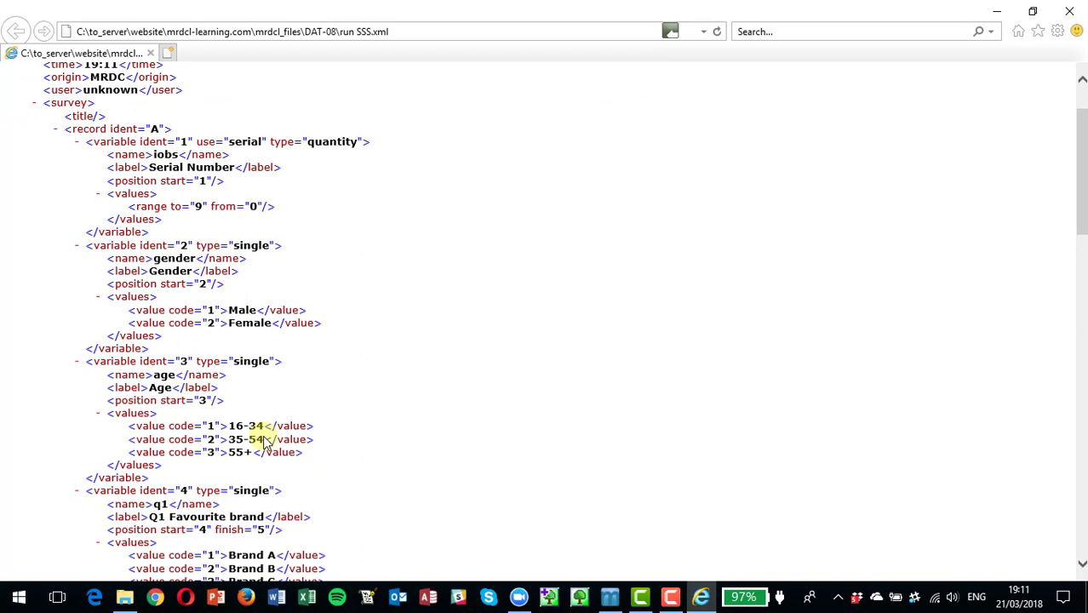
{"action": "left_click", "coordinate": [1071, 11]}
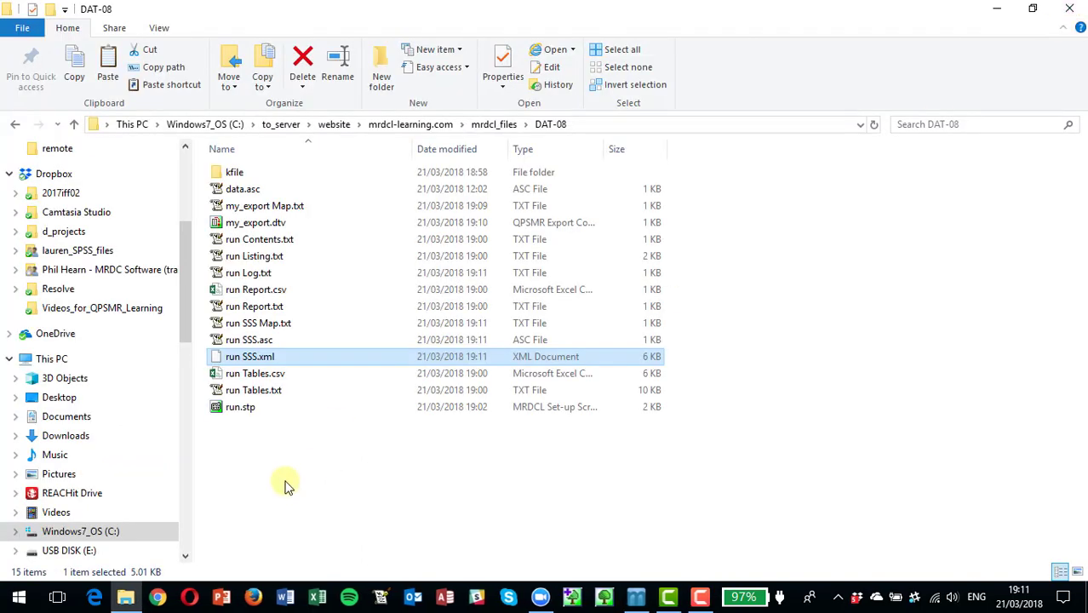
Switch back to MRDCL, open run.stp for editing and select the list csv(h) line above finish data.
{"action": "key", "text": "alt+Tab"}
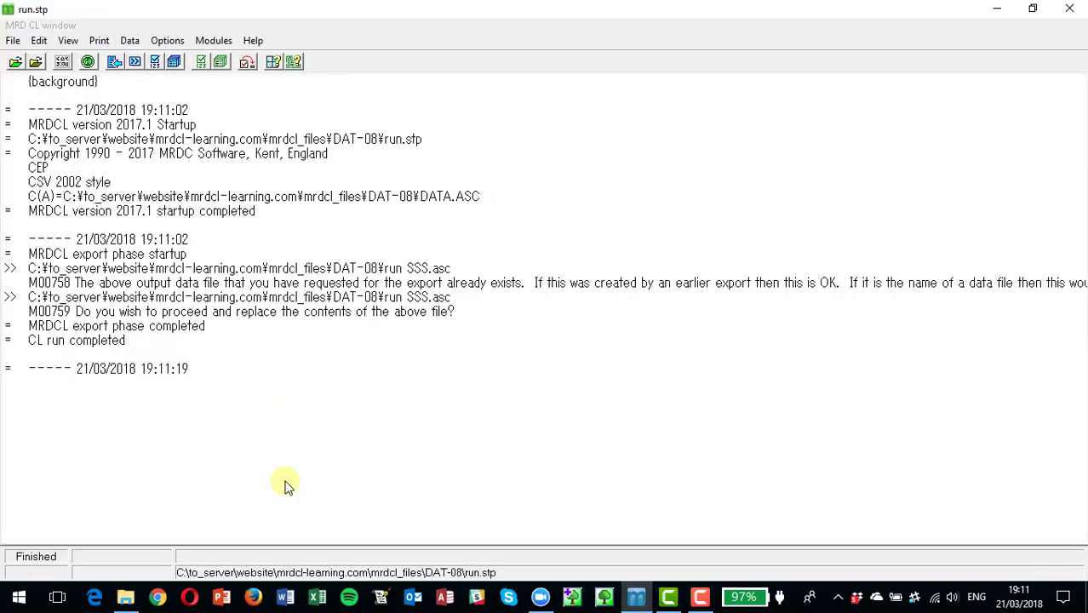
{"action": "key", "text": "alt+e"}
{"action": "key", "text": "Return"}
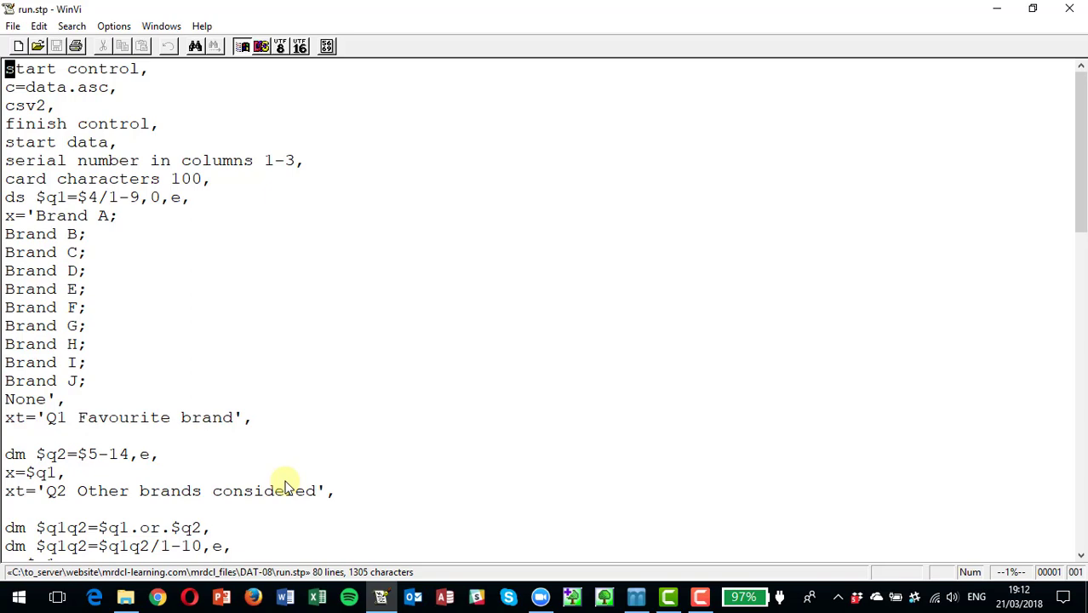
{"action": "key", "text": "ctrl+End"}
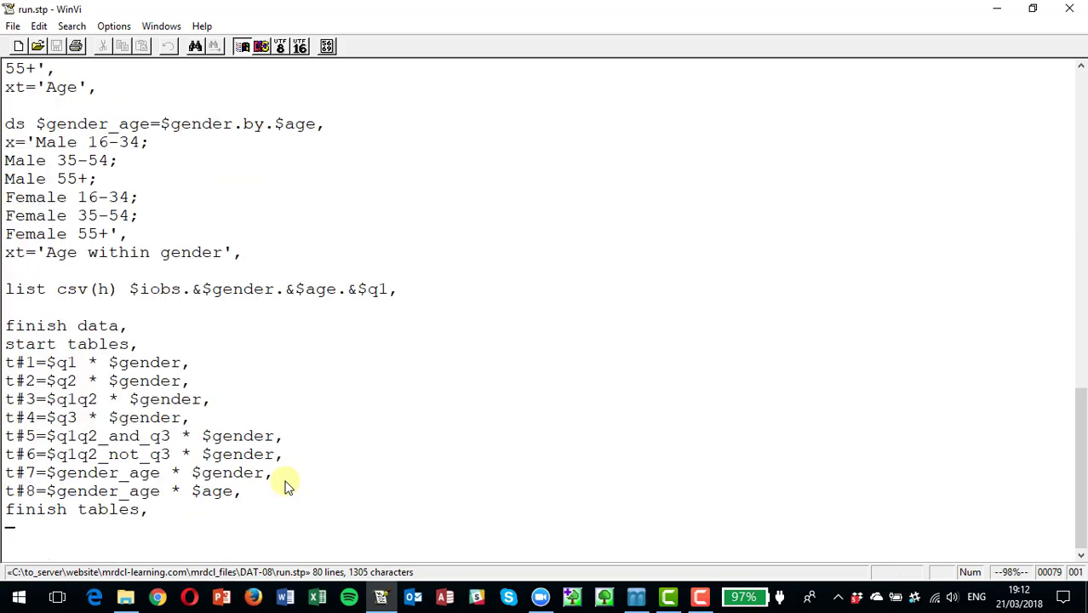
{"action": "key", "text": "Up"}
{"action": "key", "text": "Up"}
{"action": "key", "text": "Up"}
{"action": "key", "text": "Up"}
{"action": "key", "text": "Up"}
{"action": "key", "text": "Up"}
{"action": "key", "text": "Up"}
{"action": "key", "text": "Up"}
{"action": "key", "text": "Up"}
{"action": "key", "text": "Up"}
{"action": "key", "text": "Up"}
{"action": "key", "text": "Up"}
{"action": "key", "text": "Up"}
{"action": "key", "text": "shift+End"}
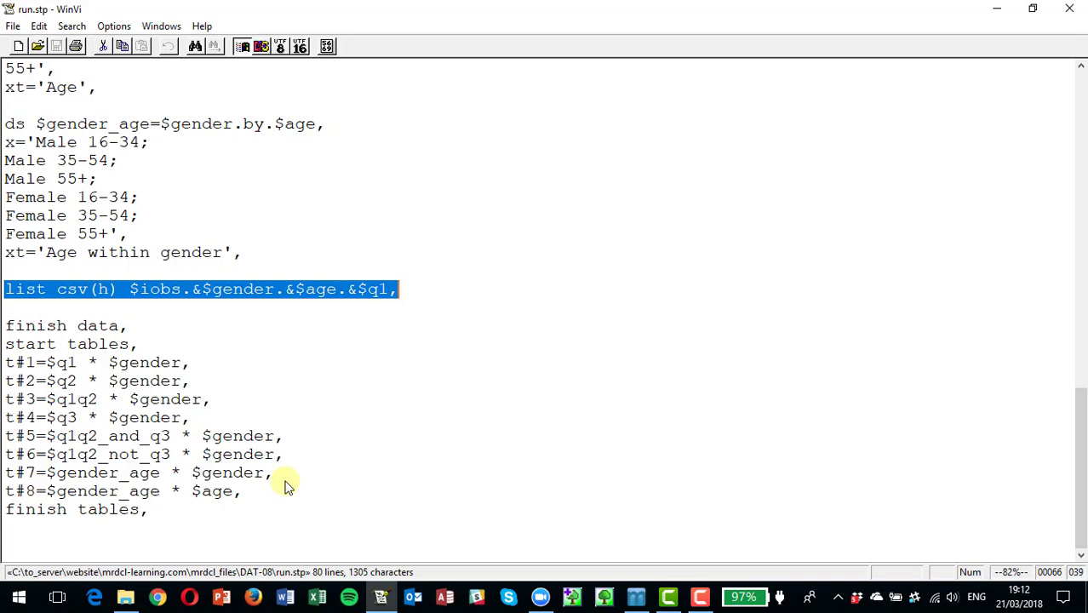
Examine the list statement's csv keyword, its (h) option and the start of its variable list.
{"action": "left_click", "coordinate": [46, 290]}
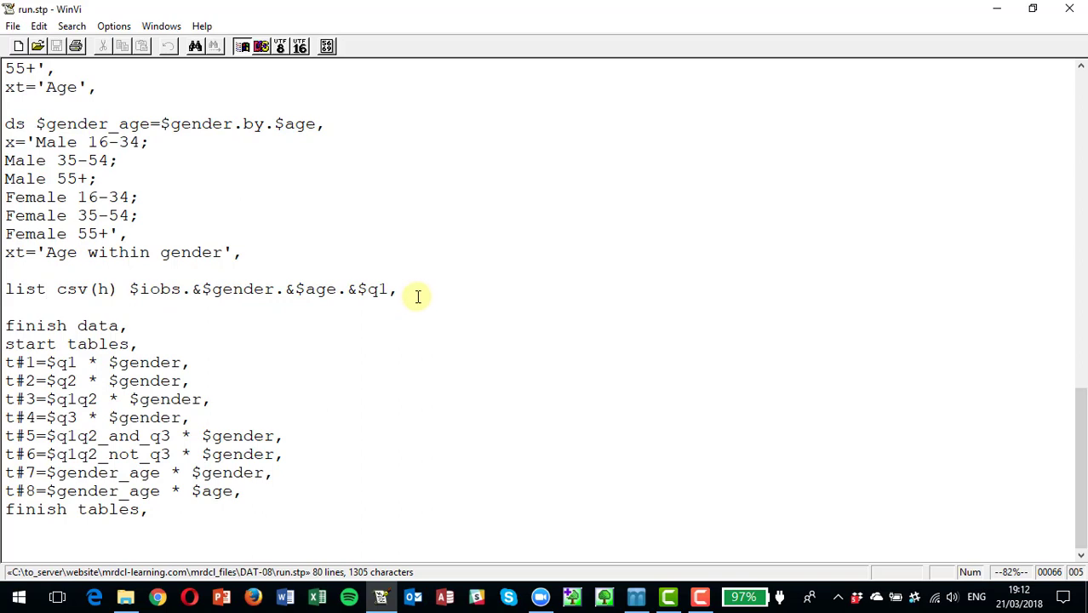
{"action": "left_click", "coordinate": [90, 290]}
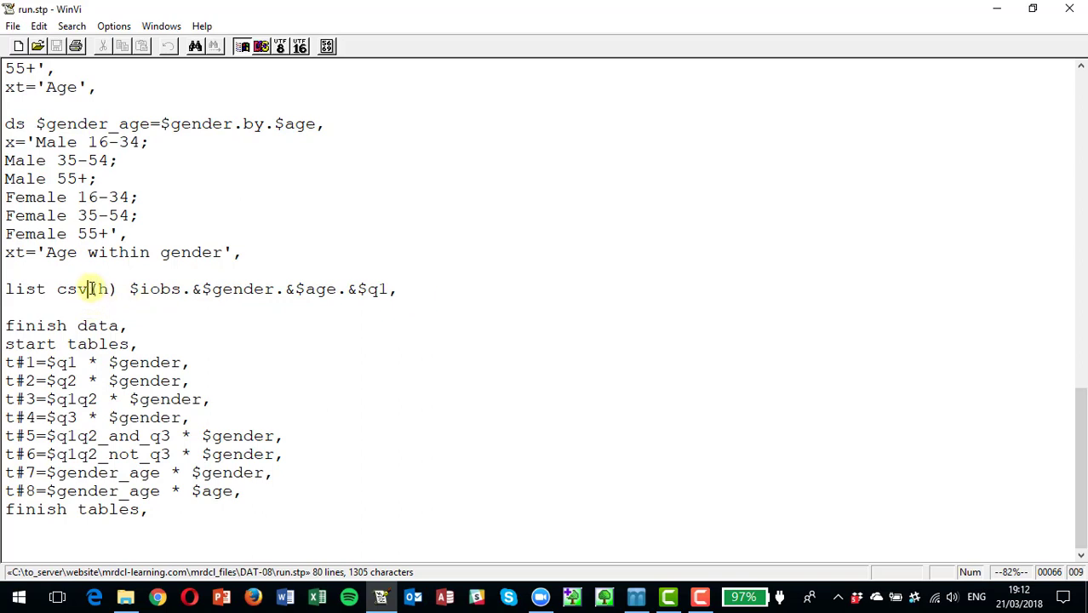
{"action": "left_click_drag", "start_coordinate": [89, 290], "coordinate": [119, 289]}
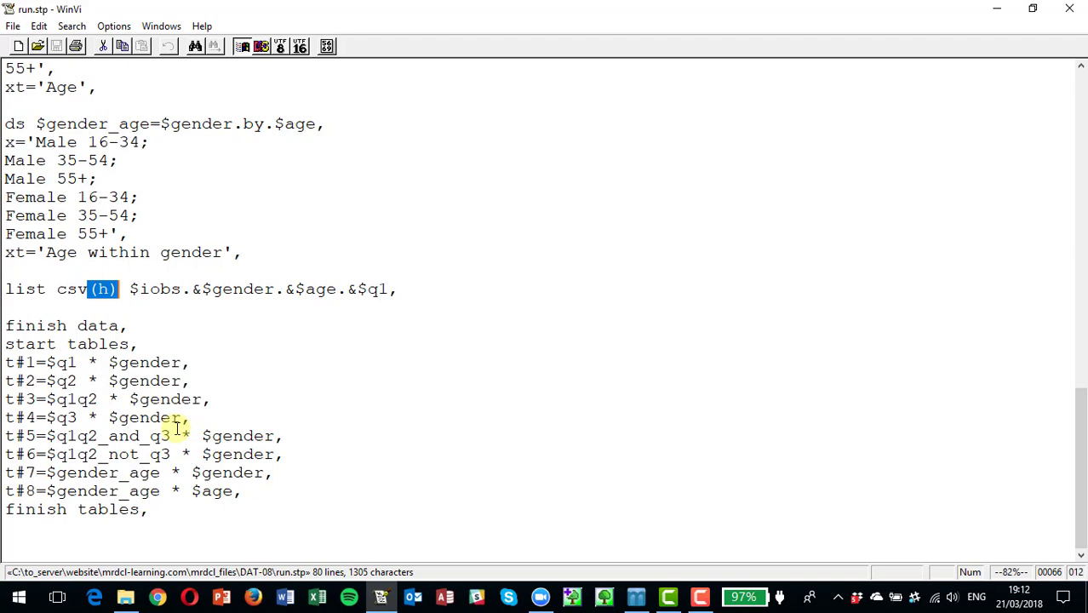
{"action": "key", "text": "Right"}
{"action": "key", "text": "Right"}
{"action": "key", "text": "Right"}
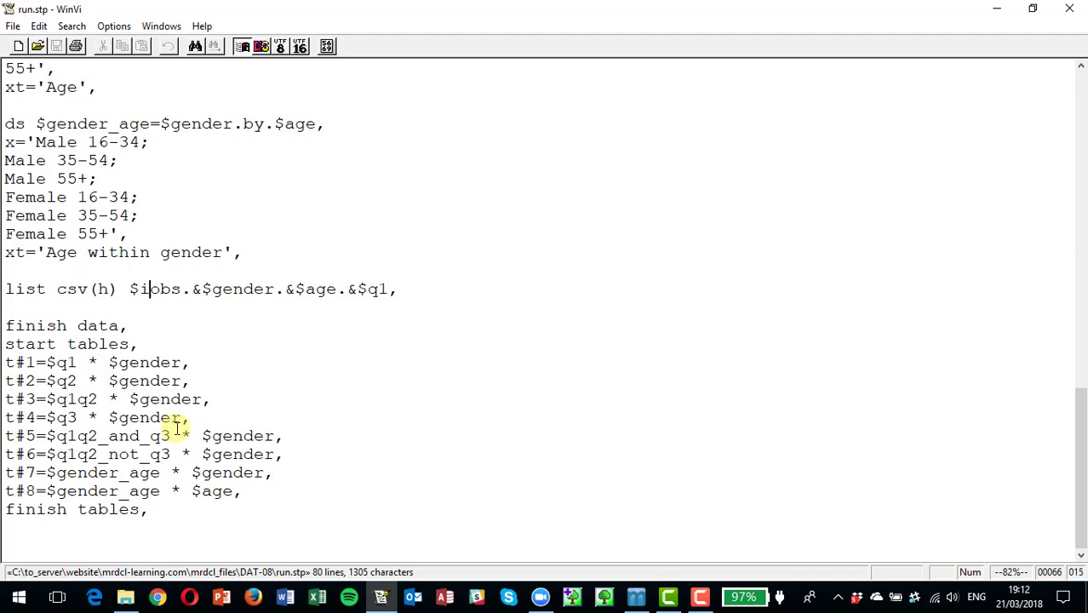
Highlight the &$gender variable after $iobs in the list csv(h) statement to examine it.
{"action": "key", "text": "Right"}
{"action": "key", "text": "Right"}
{"action": "key", "text": "Right"}
{"action": "key", "text": "Right"}
{"action": "key", "text": "shift+Right"}
{"action": "key", "text": "shift+Right"}
{"action": "key", "text": "shift+Right"}
{"action": "key", "text": "shift+Right"}
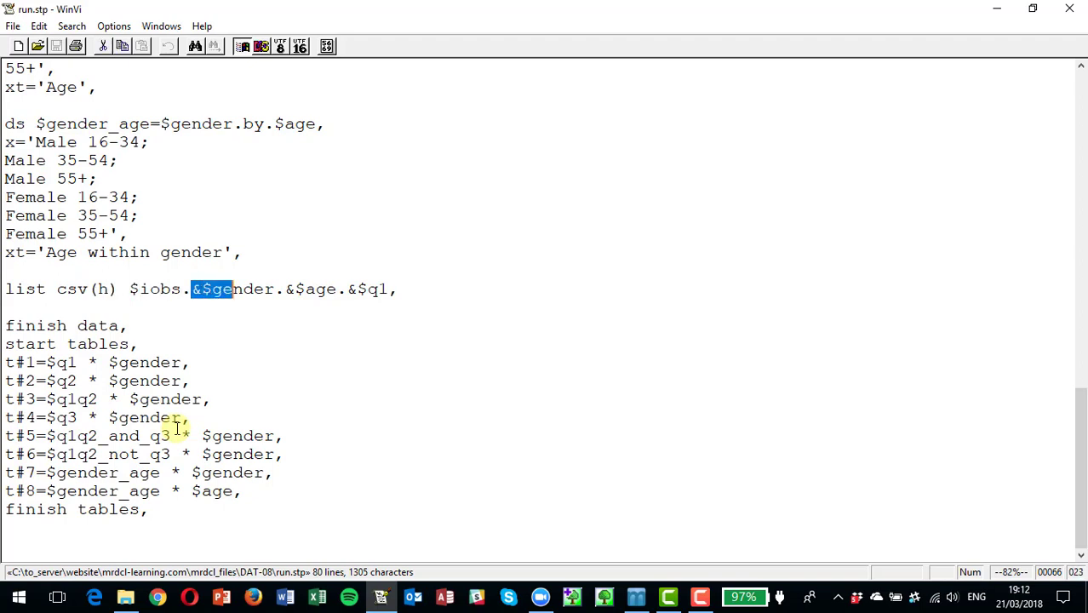
{"action": "key", "text": "shift+Right"}
{"action": "key", "text": "shift+Right"}
{"action": "key", "text": "shift+Right"}
{"action": "key", "text": "shift+Right"}
{"action": "key", "text": "shift+Right"}
{"action": "key", "text": "shift+Left"}
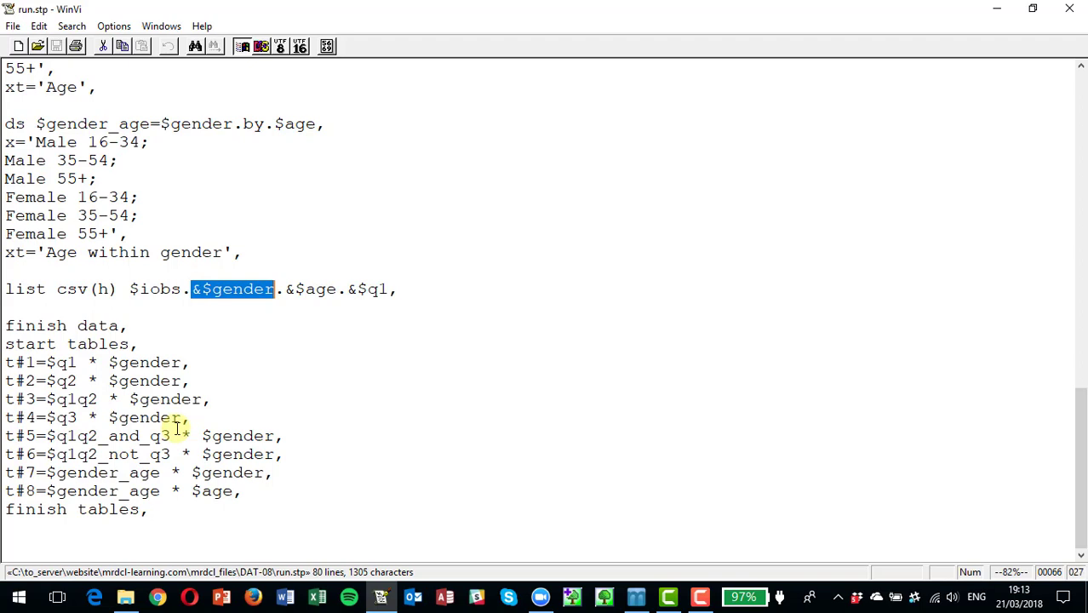
Examine the & prefixes in front of $gender, $age and $q1 in the list statement.
{"action": "key", "text": "Left"}
{"action": "key", "text": "Left"}
{"action": "key", "text": "Left"}
{"action": "key", "text": "Left"}
{"action": "key", "text": "Left"}
{"action": "key", "text": "Left"}
{"action": "key", "text": "Left"}
{"action": "key", "text": "Left"}
{"action": "key", "text": "Left"}
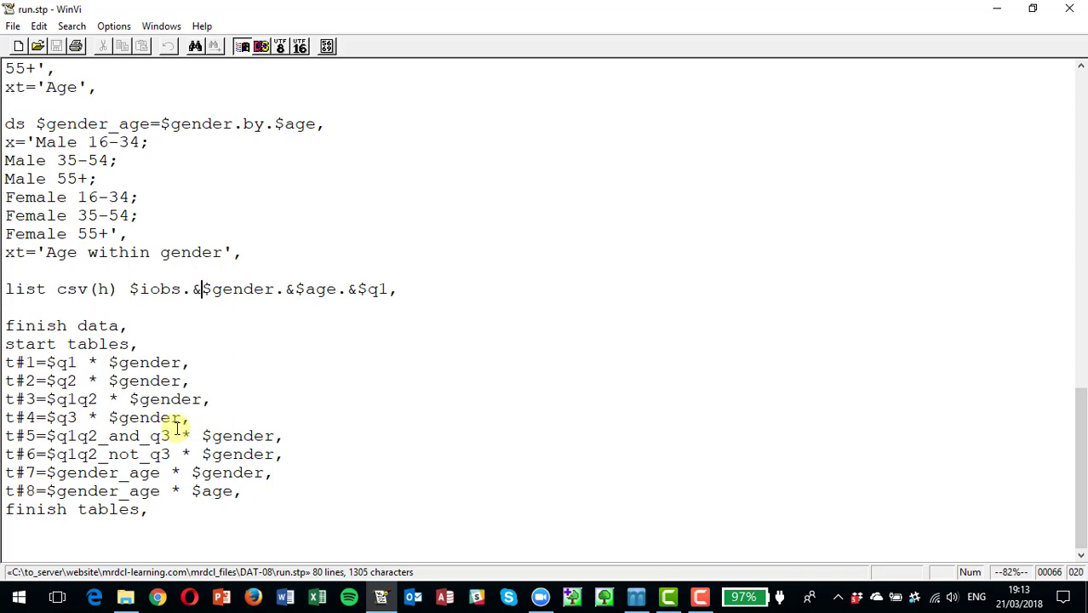
{"action": "key", "text": "Right"}
{"action": "key", "text": "shift+Right"}
{"action": "key", "text": "shift+Right"}
{"action": "key", "text": "shift+Right"}
{"action": "key", "text": "shift+Right"}
{"action": "key", "text": "shift+Right"}
{"action": "key", "text": "shift+Right"}
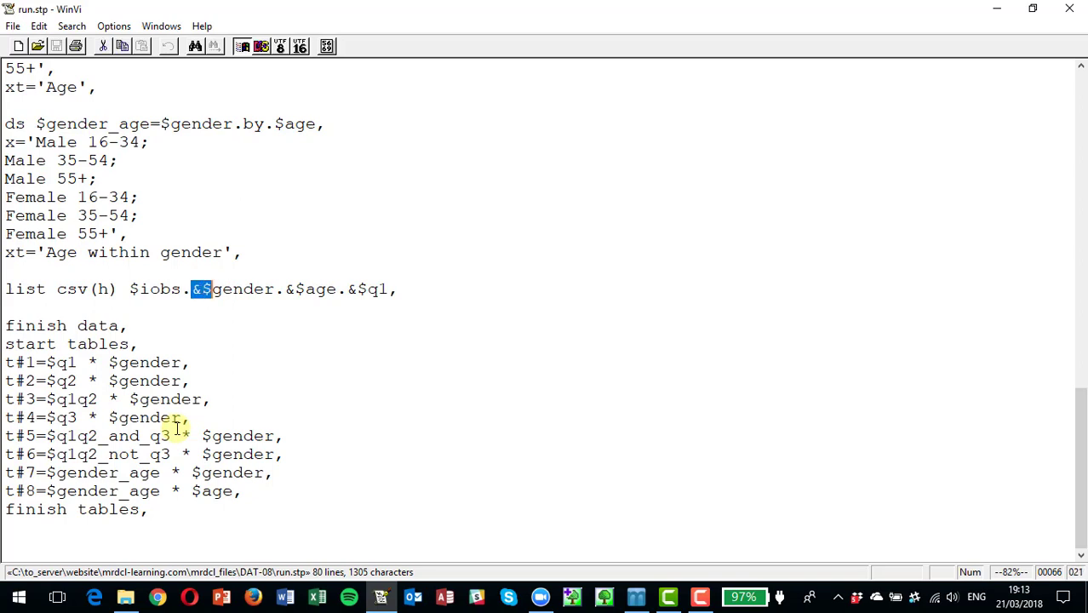
{"action": "key", "text": "shift+Right"}
{"action": "key", "text": "shift+Right"}
{"action": "key", "text": "Right"}
{"action": "key", "text": "shift+Right"}
{"action": "key", "text": "shift+Right"}
{"action": "key", "text": "shift+Right"}
{"action": "key", "text": "shift+Right"}
{"action": "key", "text": "shift+Right"}
{"action": "key", "text": "shift+Right"}
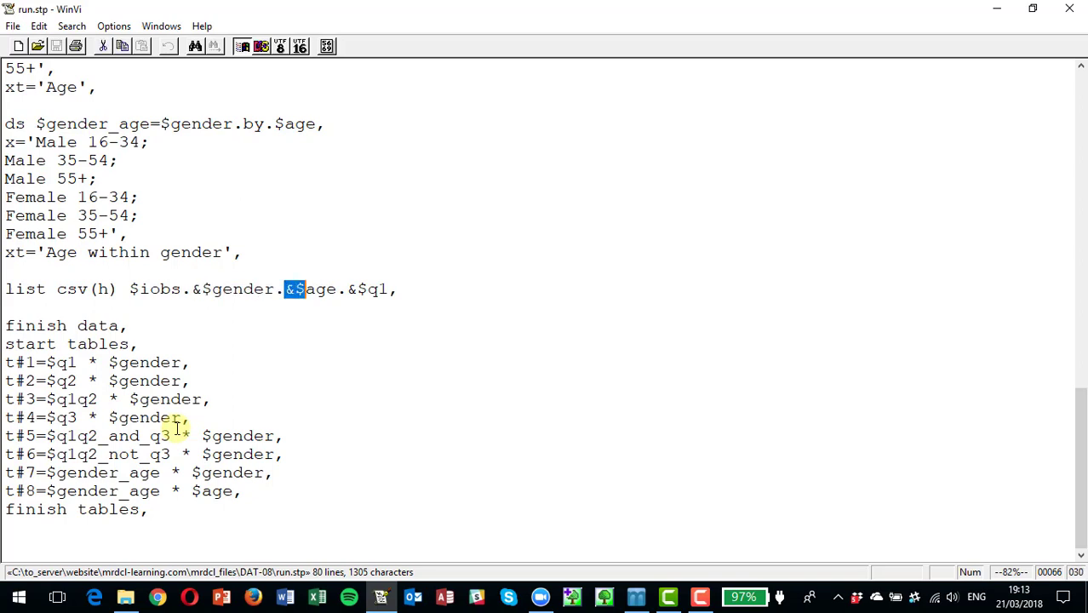
{"action": "key", "text": "Right"}
{"action": "key", "text": "shift+Right"}
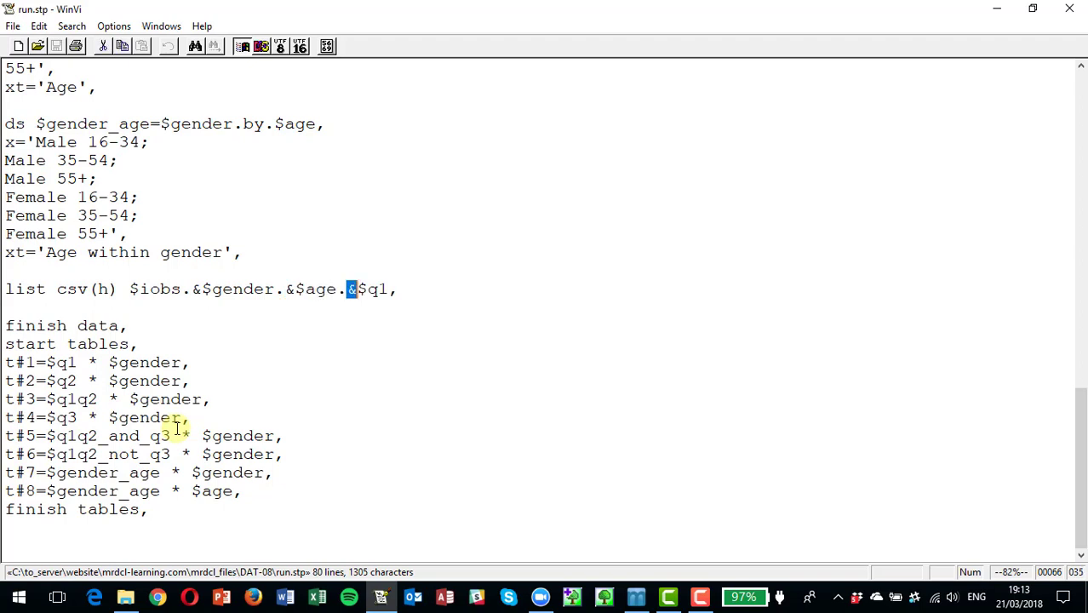
{"action": "key", "text": "shift+Right"}
{"action": "key", "text": "shift+Right"}
{"action": "key", "text": "shift+Right"}
{"action": "key", "text": "shift+Right"}
{"action": "key", "text": "Left"}
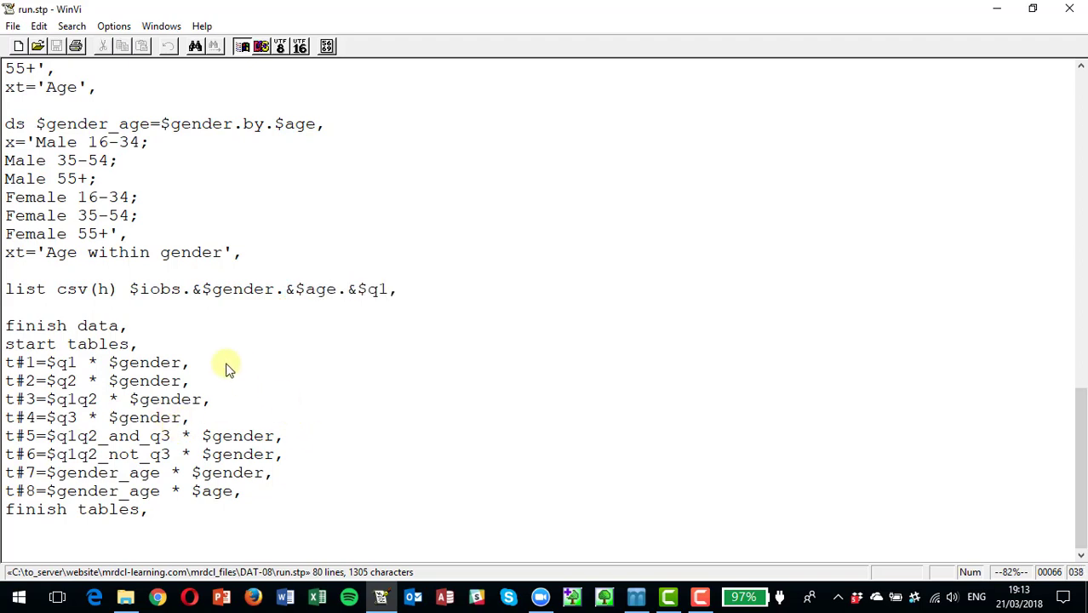
Switch to File Explorer, open run Report.csv from the DAT-08 folder in Excel and examine its header row and first respondent's gender, age and Q1 entries.
{"action": "left_click", "coordinate": [123, 597]}
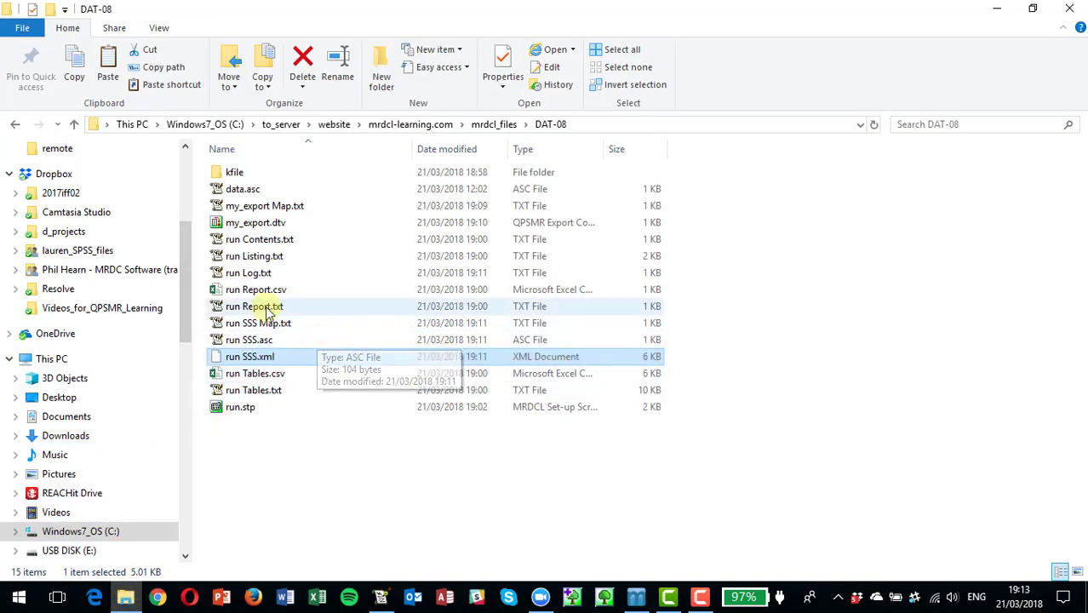
{"action": "double_click", "coordinate": [232, 291]}
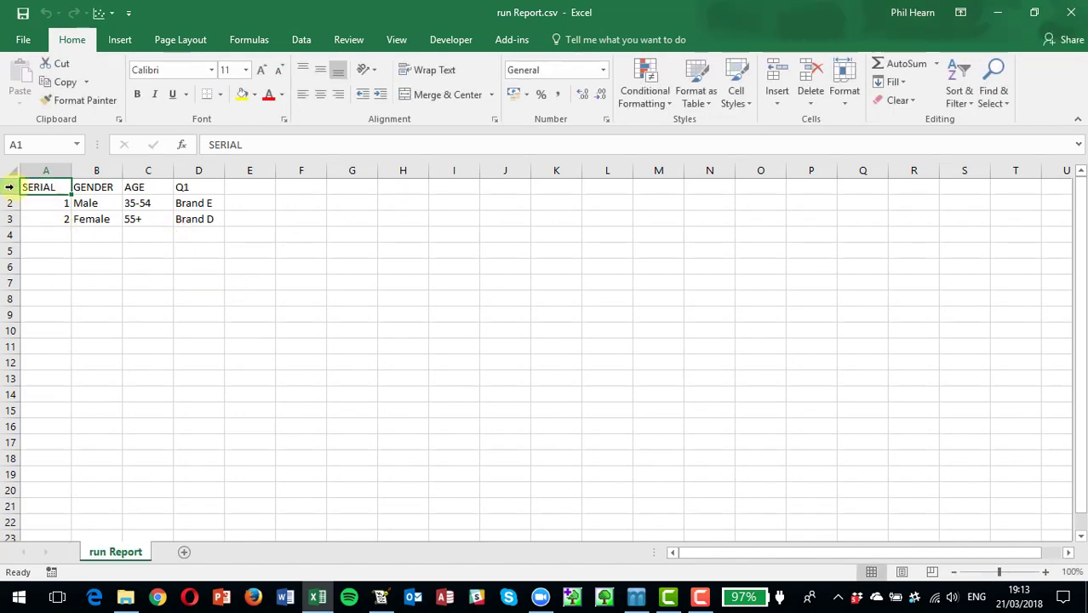
{"action": "left_click", "coordinate": [9, 187]}
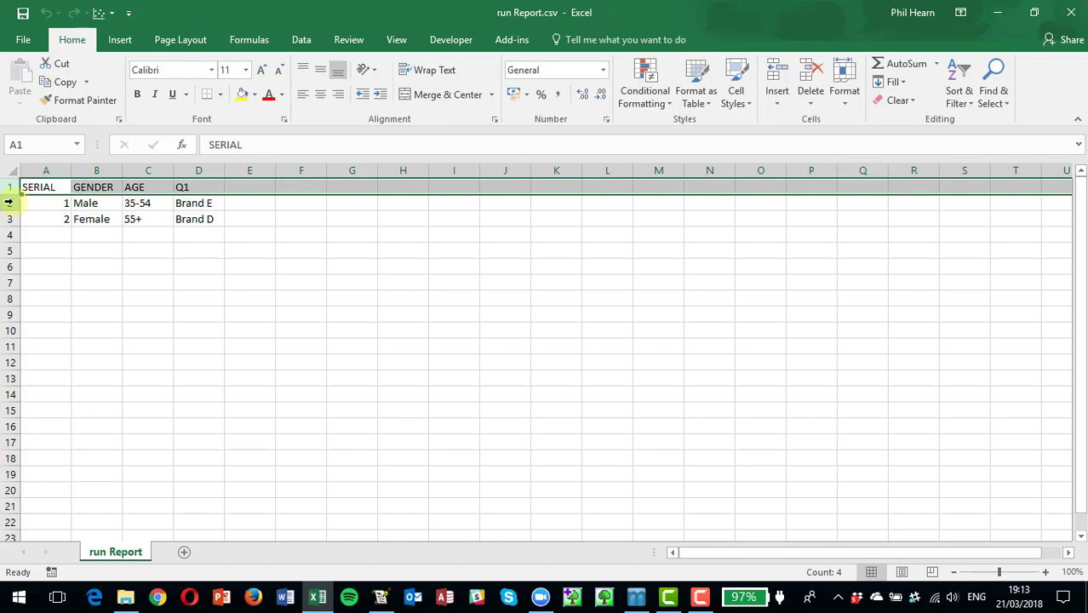
{"action": "left_click", "coordinate": [99, 206]}
{"action": "left_click", "coordinate": [133, 205]}
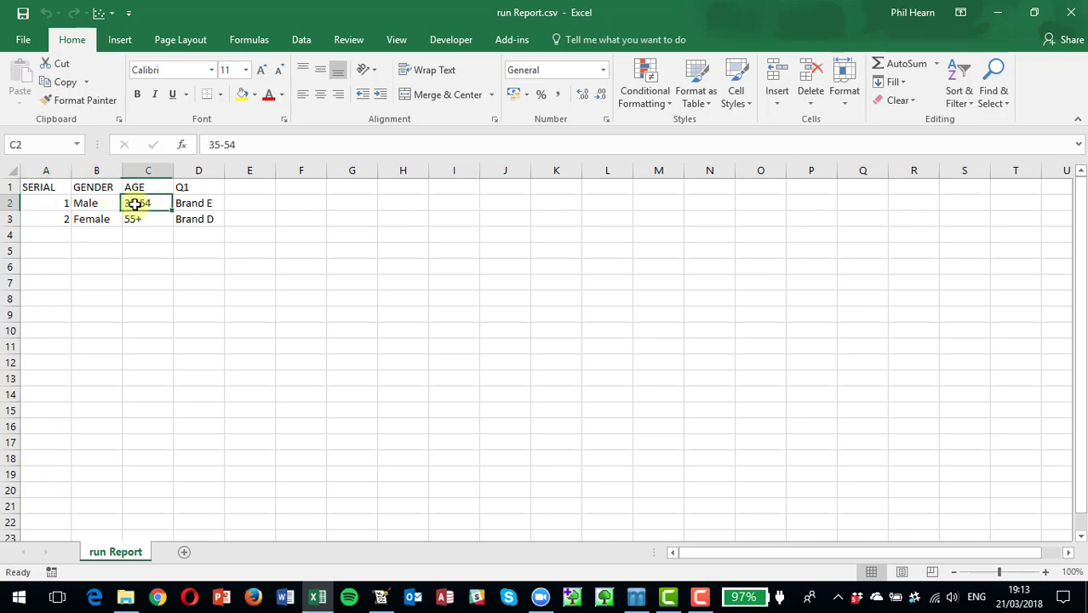
{"action": "left_click", "coordinate": [194, 209]}
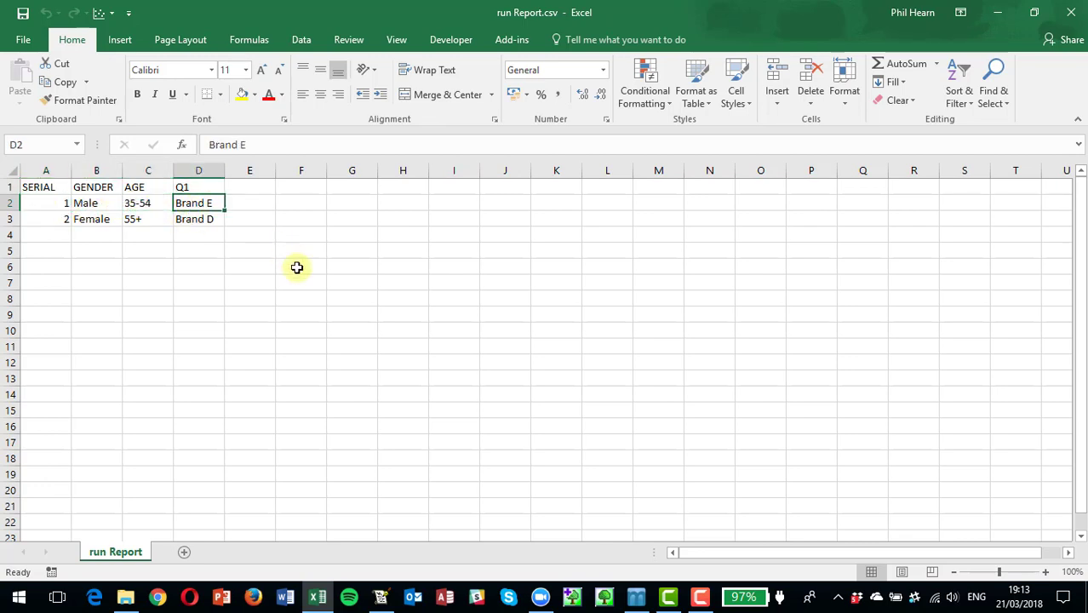